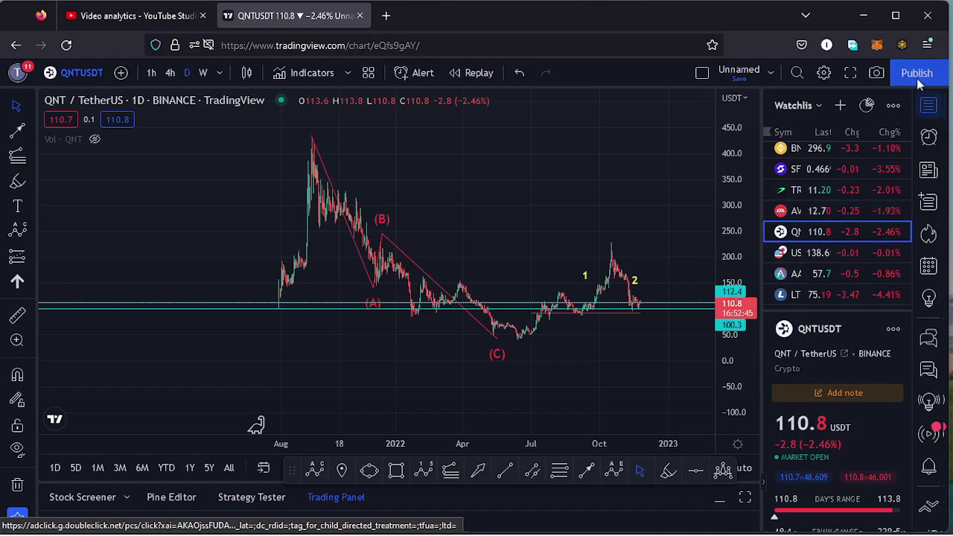
Hide the watchlist so the QNT chart spans the full width.
click(929, 107)
scroll(521, 268, up, 2)
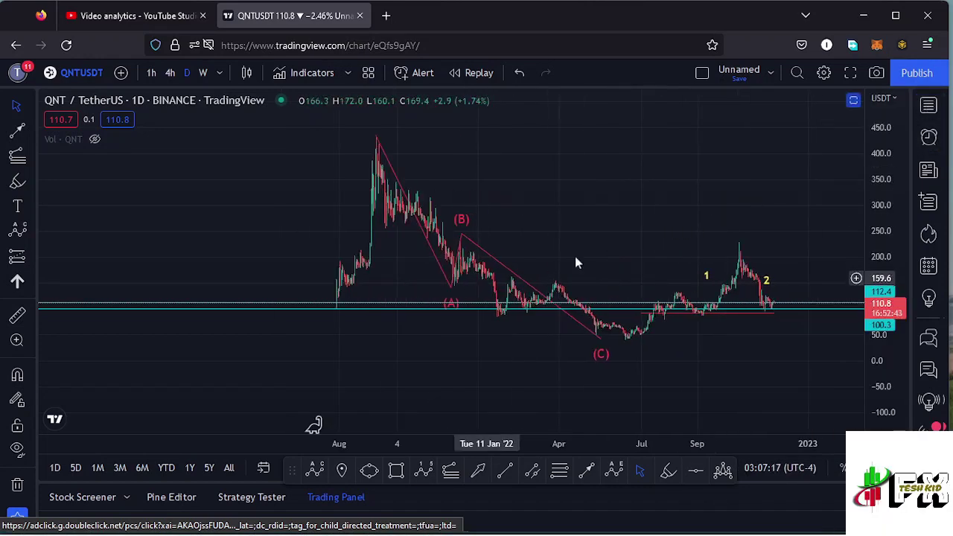
scroll(541, 246, up, 2)
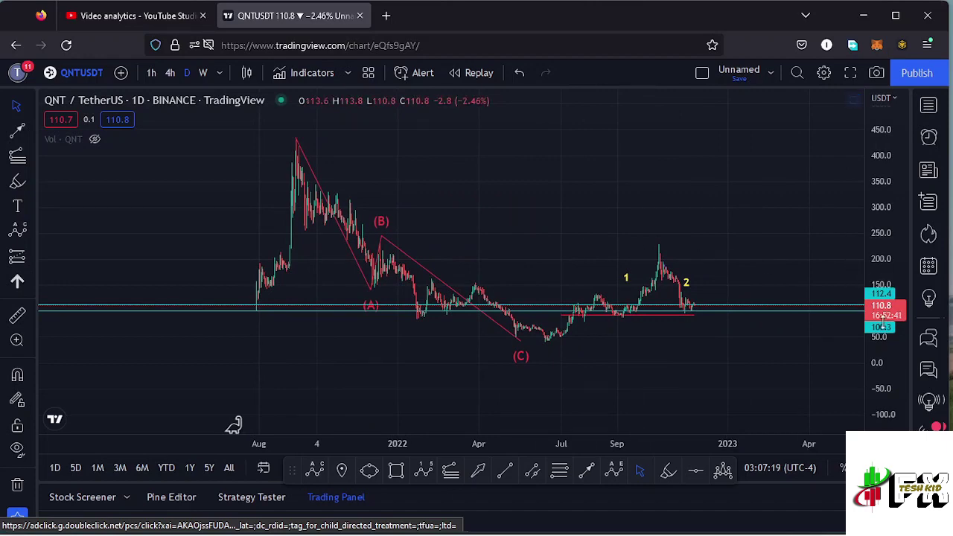
drag(880, 328, 851, 313)
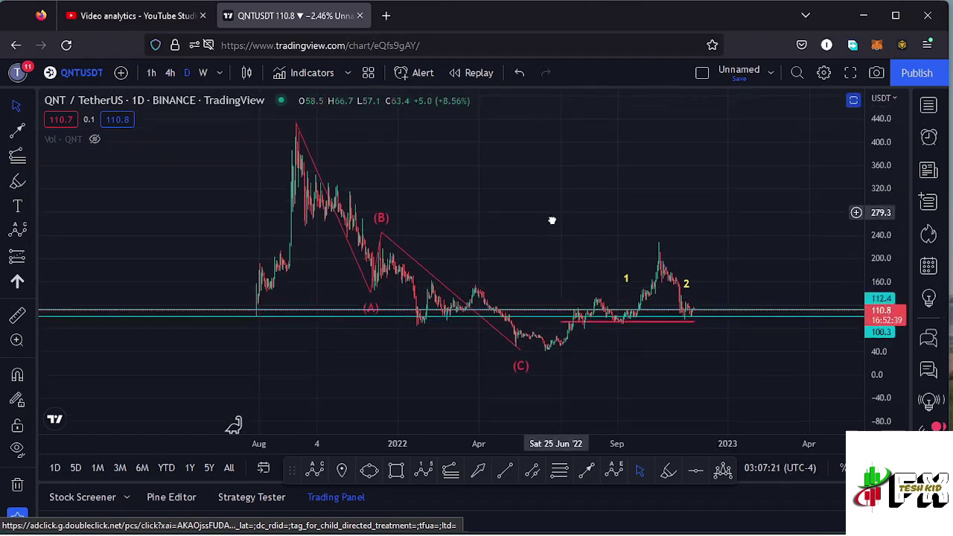
Recentre the wave drawings, refit the price scale, and switch to the 4-hour timeframe.
drag(552, 220, 540, 231)
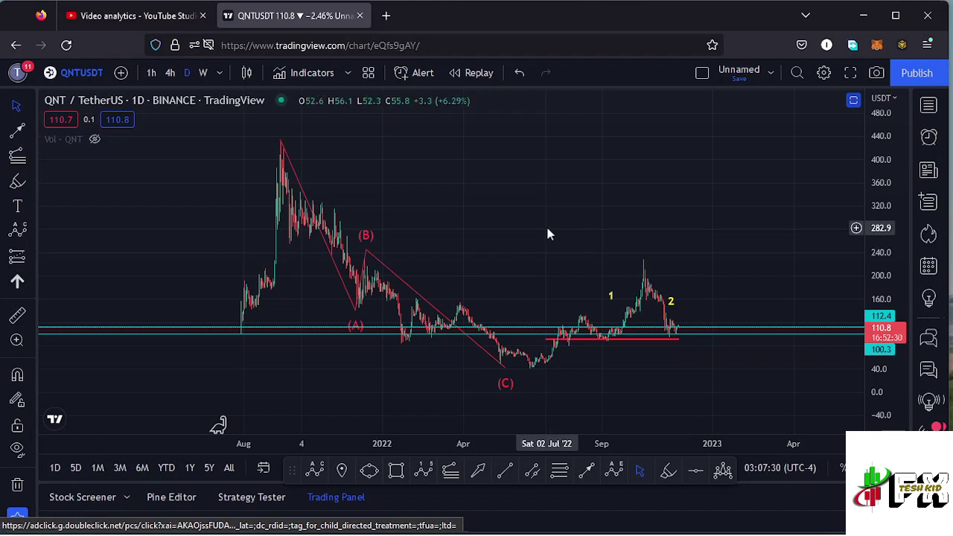
drag(536, 221, 519, 228)
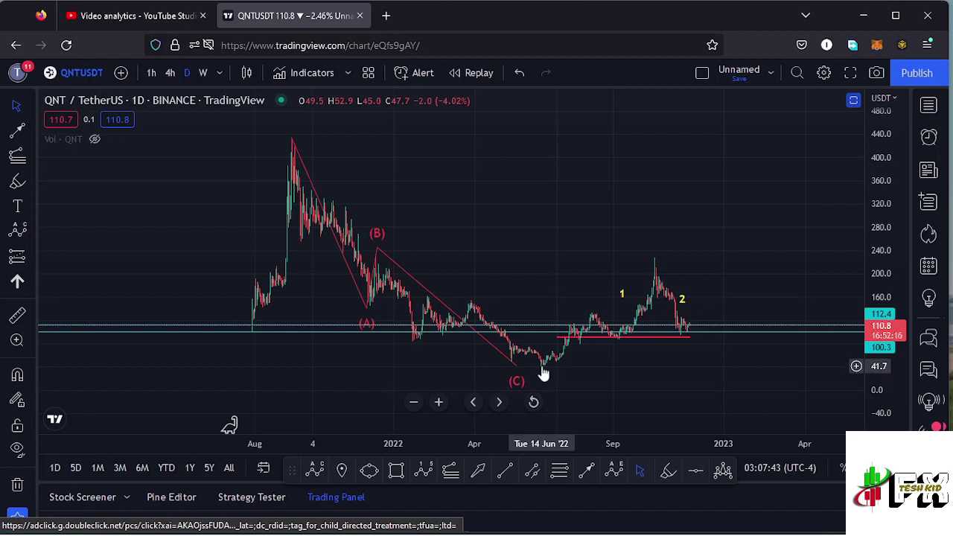
drag(630, 363, 551, 364)
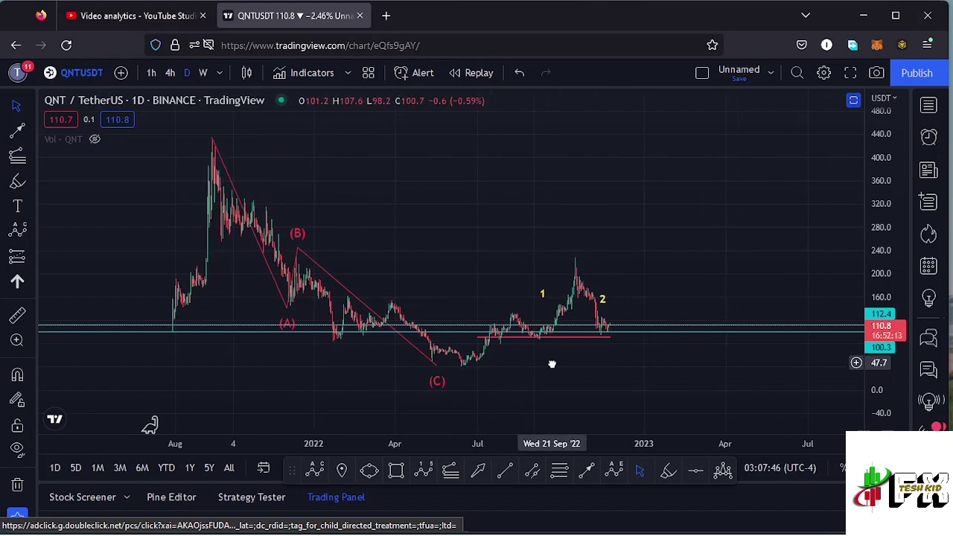
double_click(887, 358)
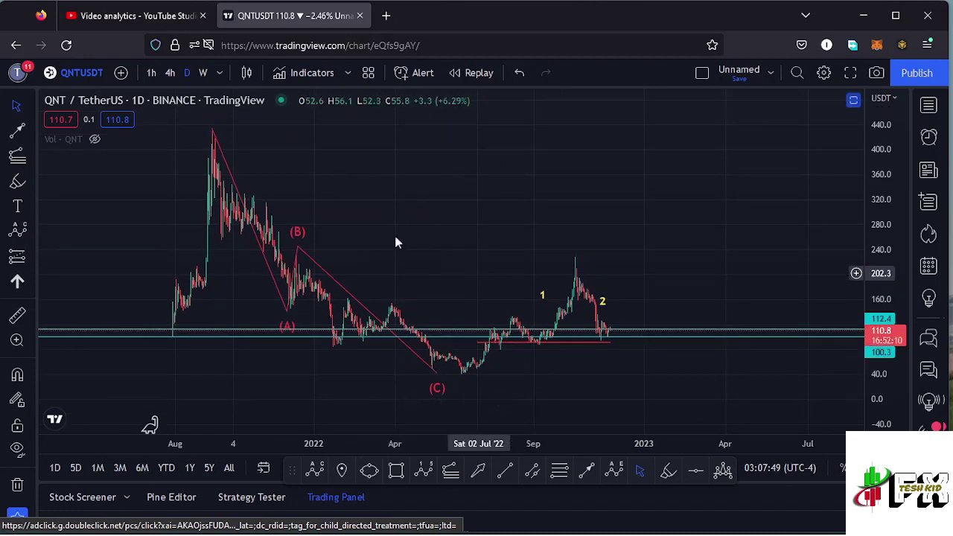
click(171, 74)
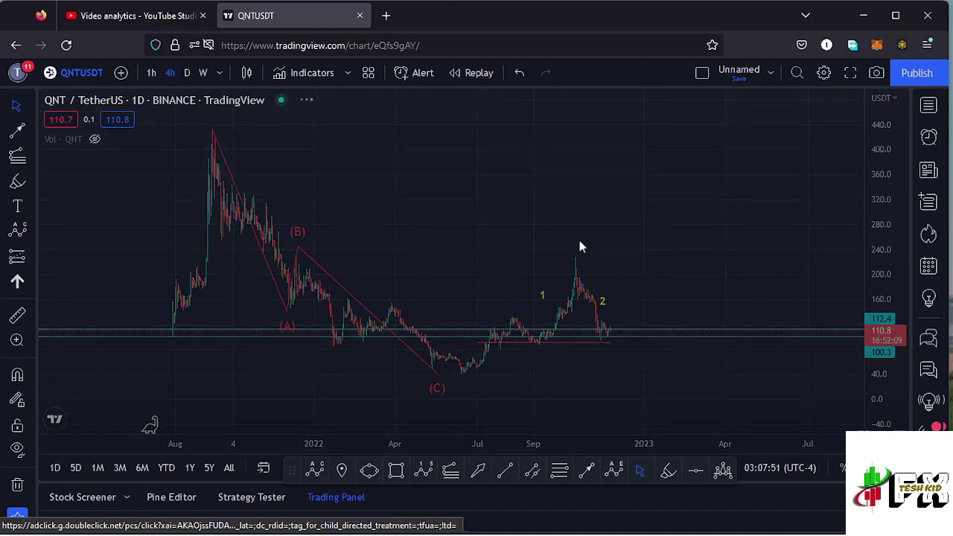
Check the yellow 1 and 2 wave labels on the 4-hour chart and choose Fib Retracement.
scroll(383, 243, left, 5)
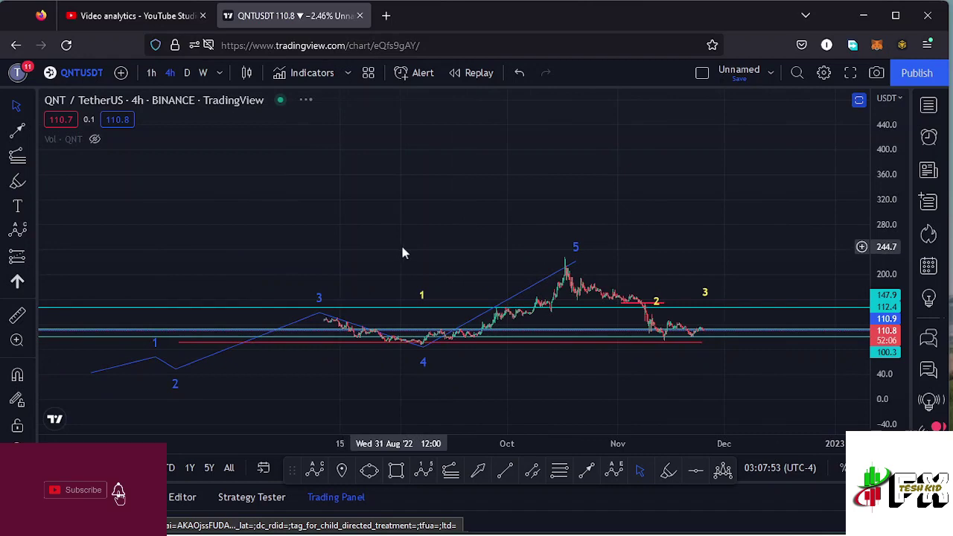
scroll(402, 253, left, 5)
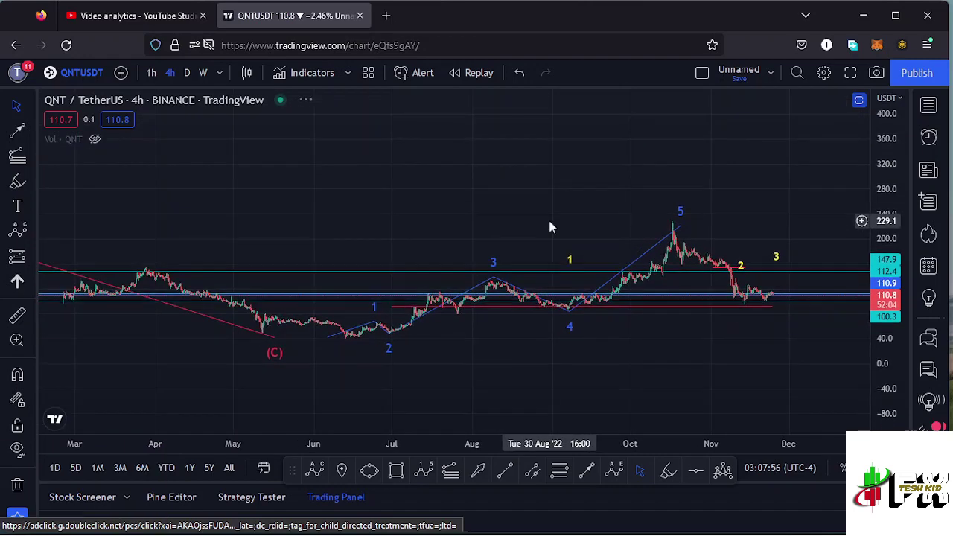
scroll(880, 325, up, 3)
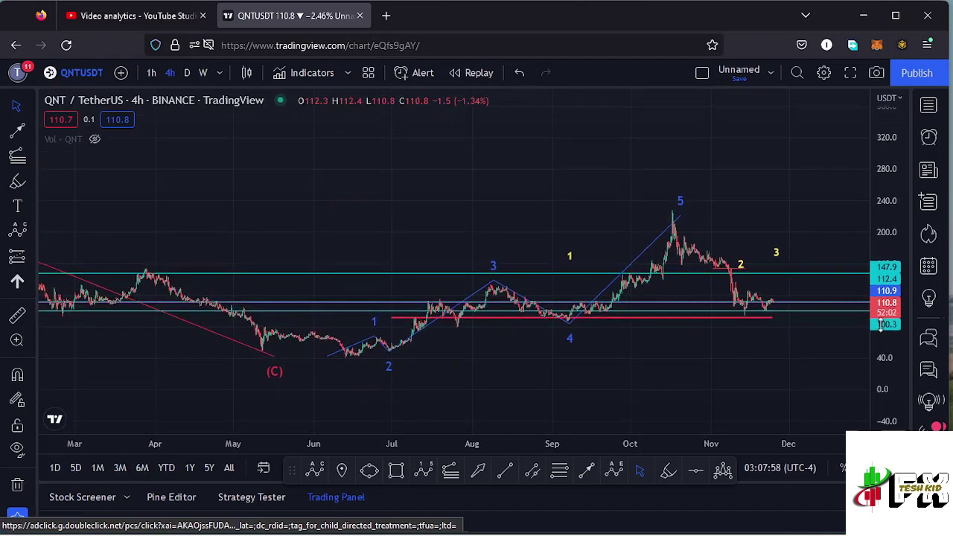
drag(659, 383, 655, 357)
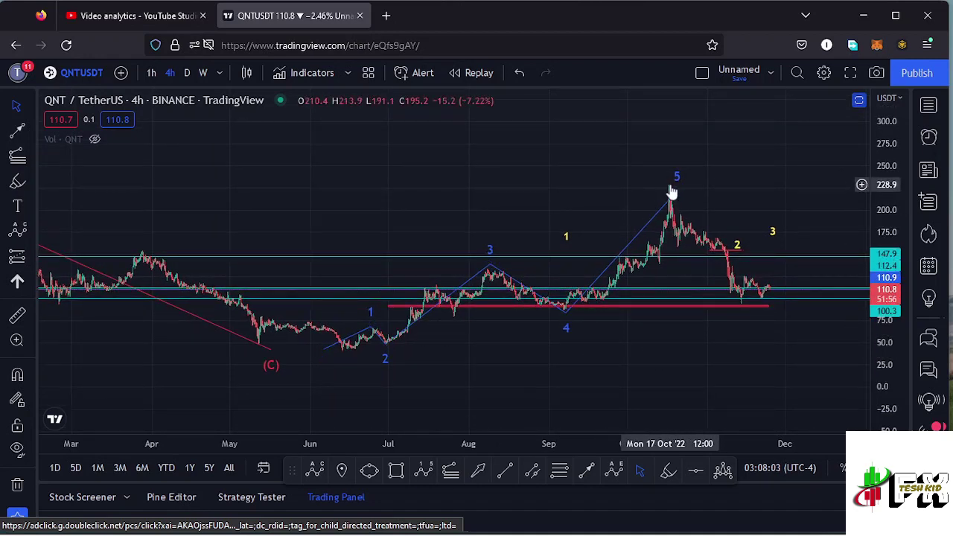
click(566, 238)
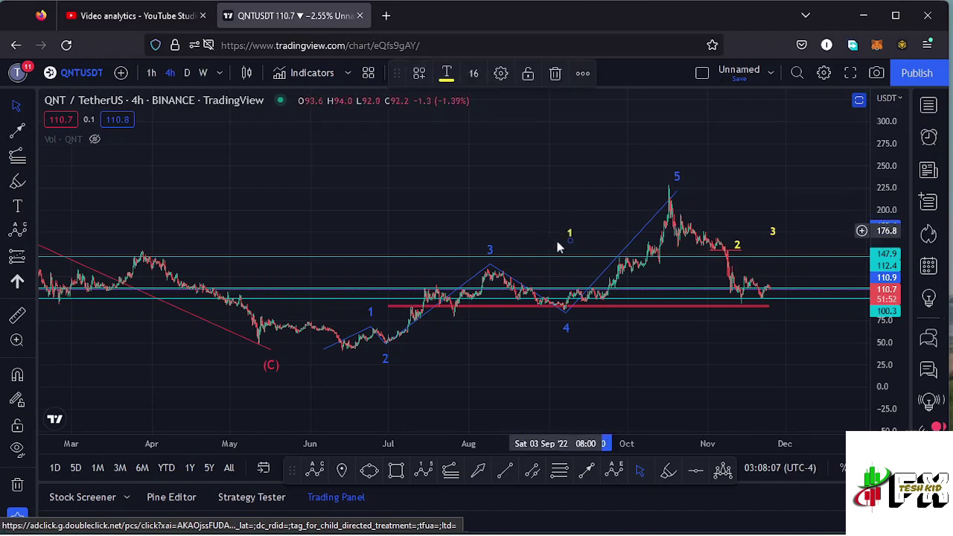
drag(605, 228, 583, 203)
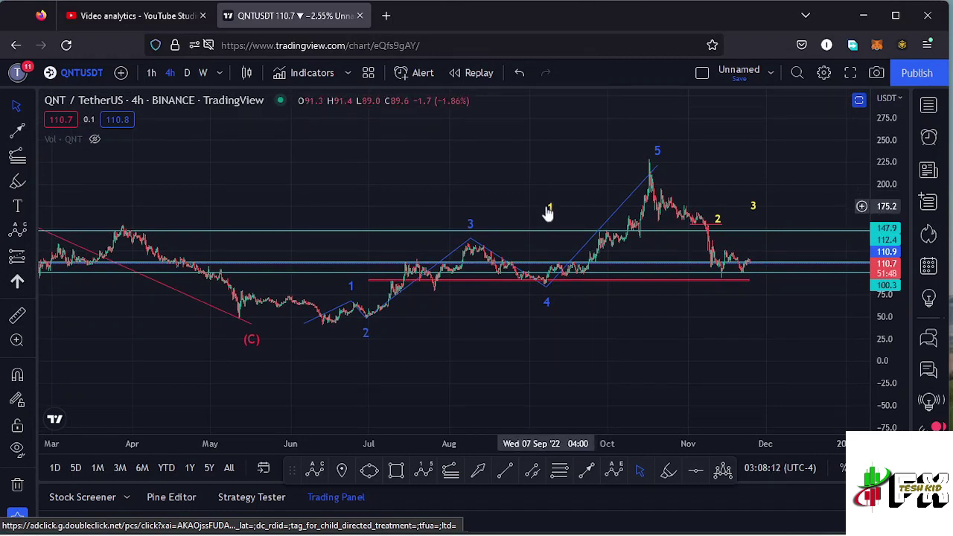
click(716, 221)
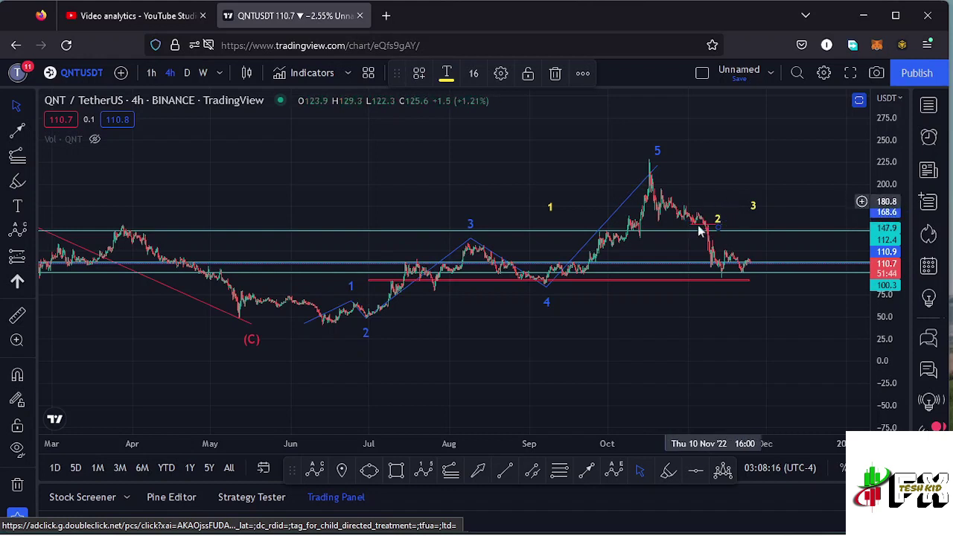
click(559, 467)
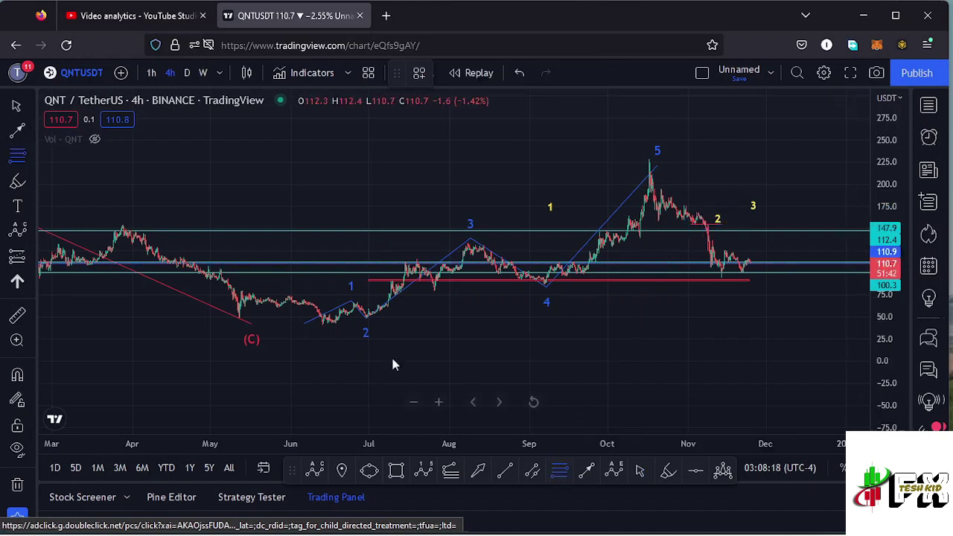
Draw a Fib retracement from the 39.5 June low to 230.5, showing 157.5, 135.0 and 112.5 levels.
click(322, 326)
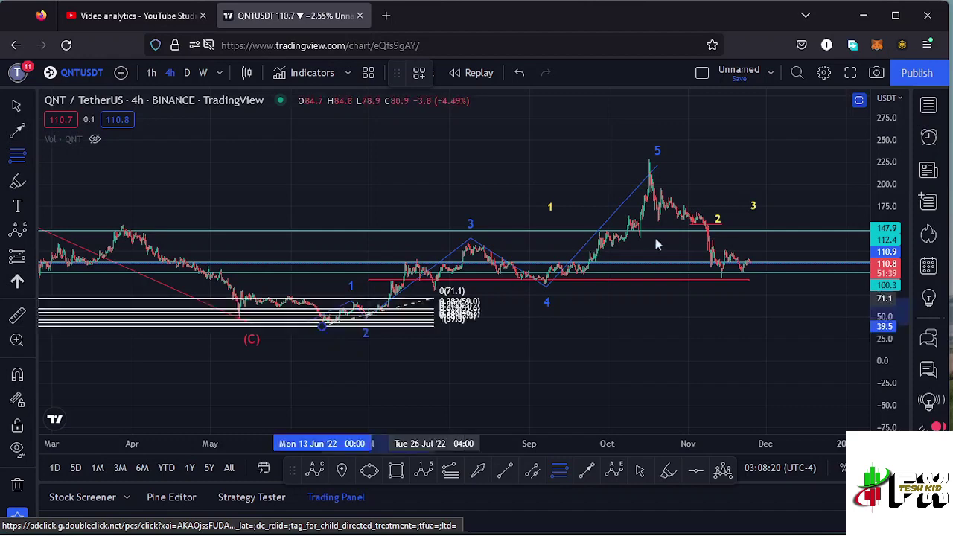
click(765, 157)
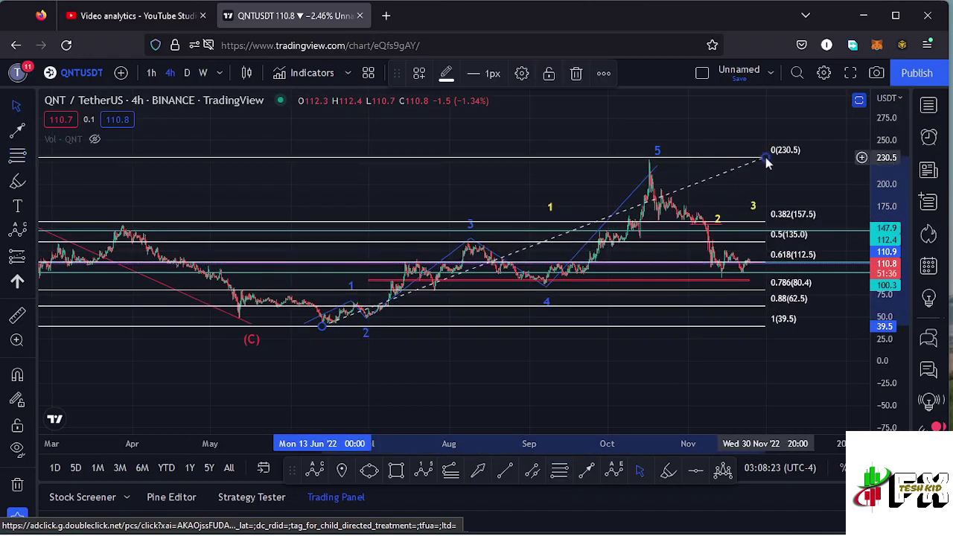
mouse_move(884, 391)
mouse_down()
mouse_move(859, 335)
mouse_move(719, 329)
mouse_up()
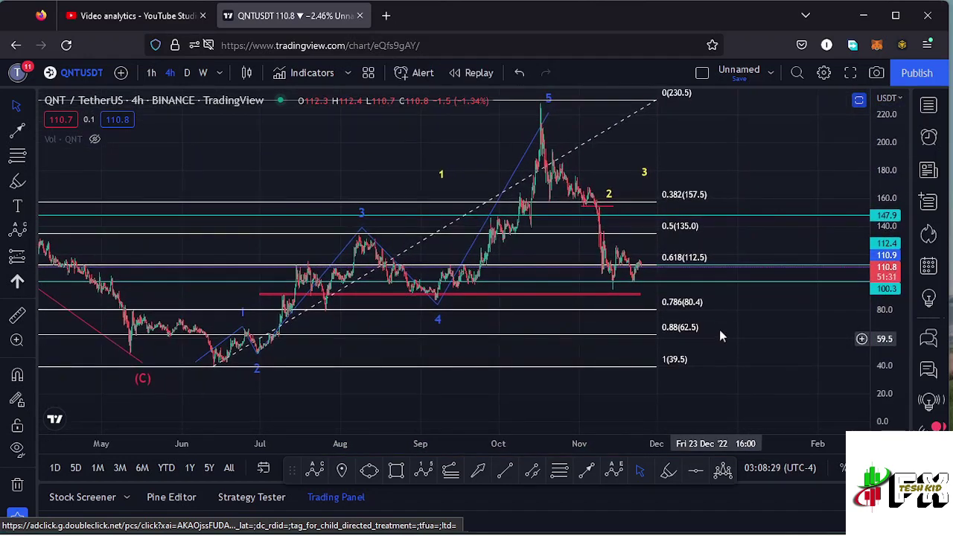
click(397, 472)
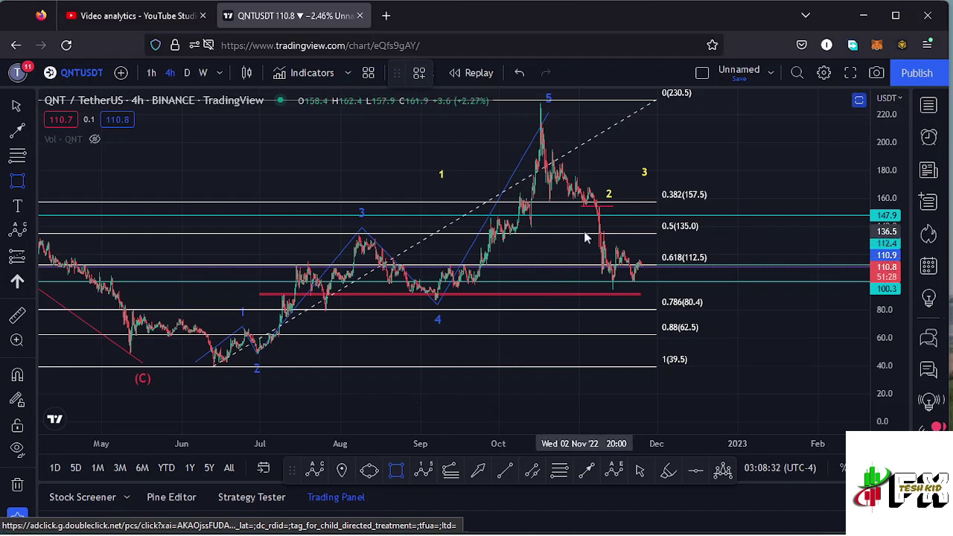
Draw a yellow box over November's candles from the 0.5 level (135.0) down to 0.786 (80.4).
drag(584, 236, 652, 274)
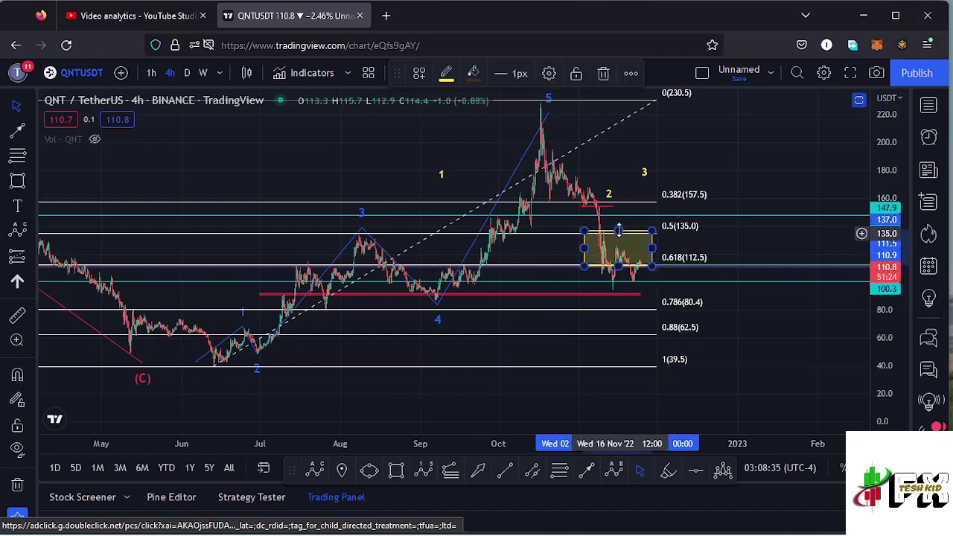
drag(618, 231, 619, 238)
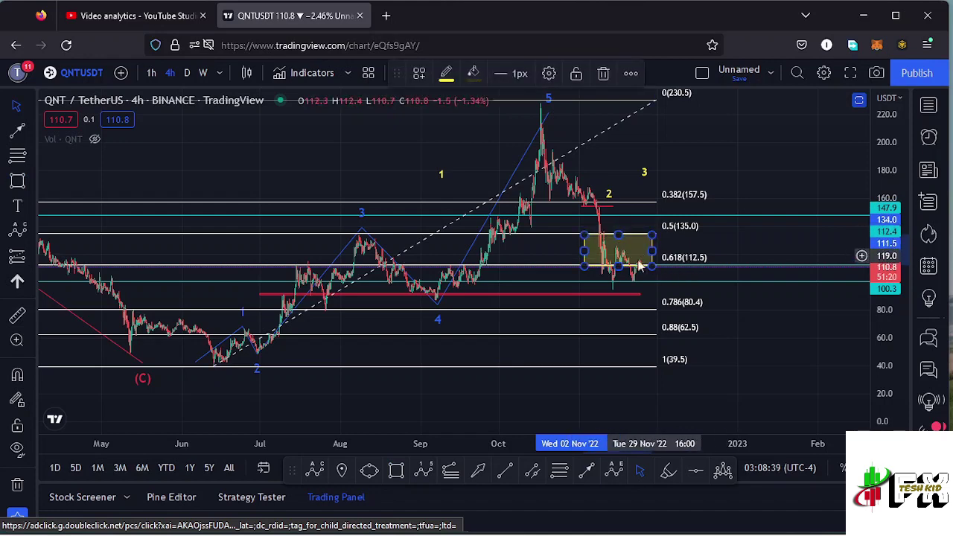
scroll(715, 264, up, 3)
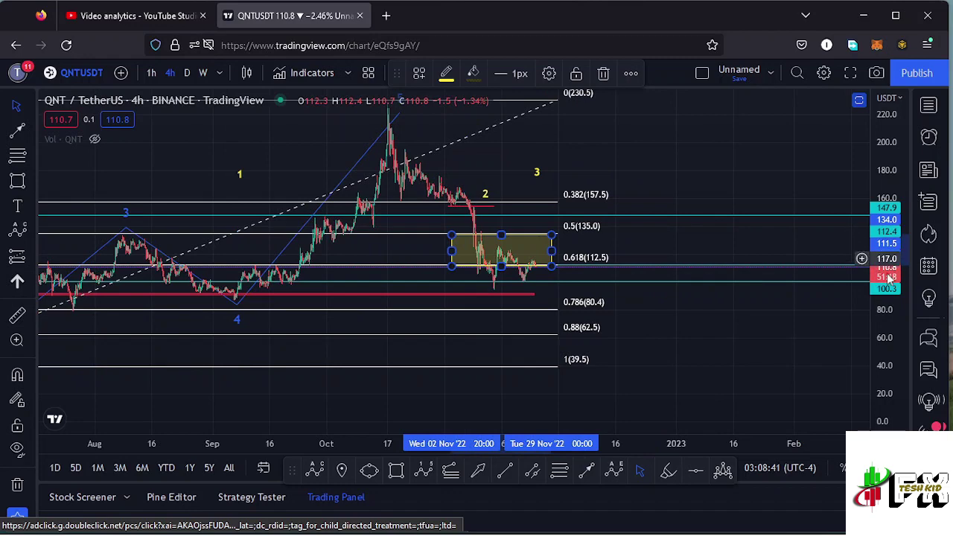
scroll(733, 257, up, 2)
click(697, 231)
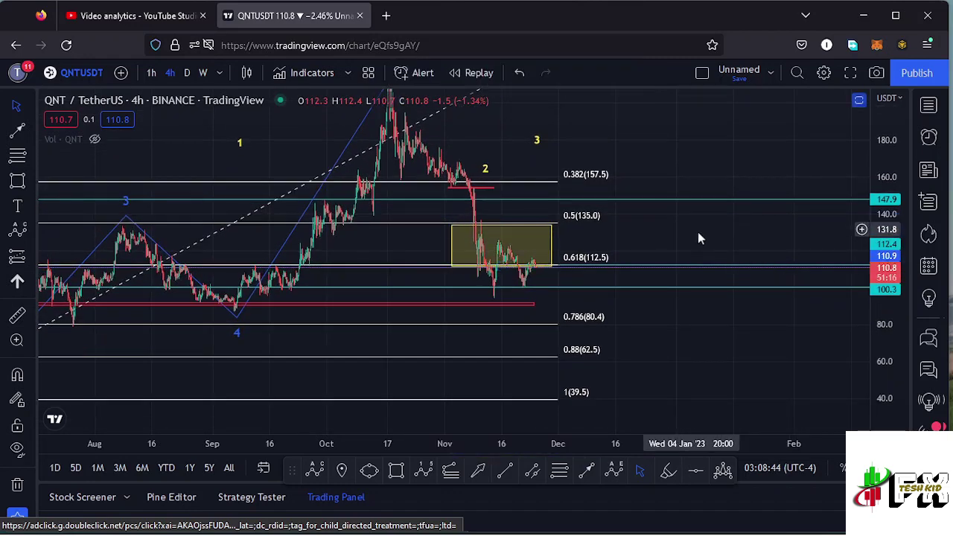
drag(698, 232, 751, 236)
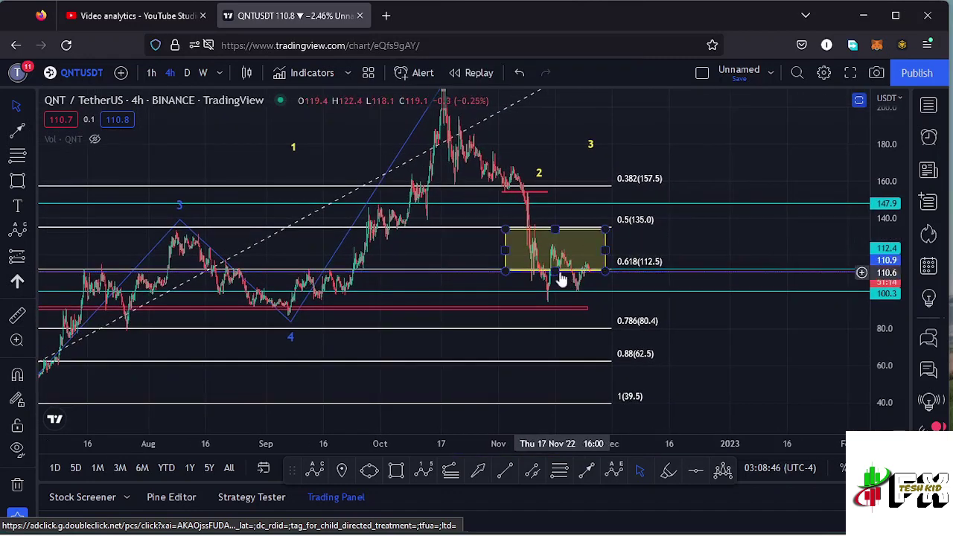
drag(555, 270, 559, 327)
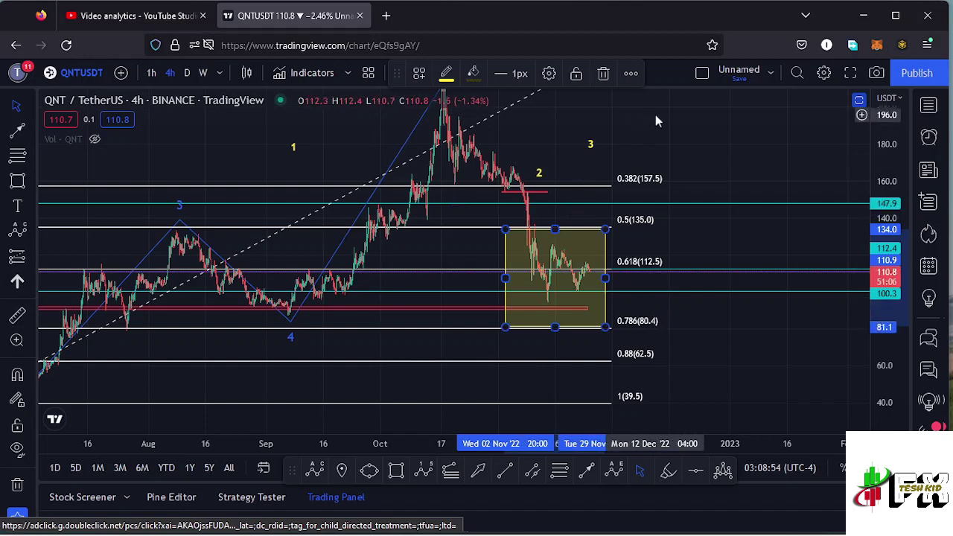
drag(655, 116, 642, 194)
click(598, 114)
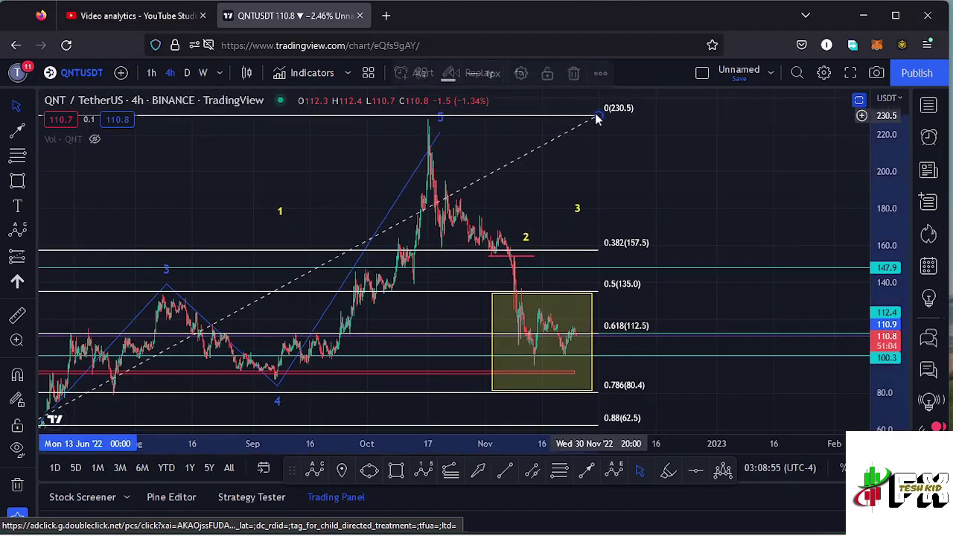
Delete the Fibonacci retracement from the chart.
key(Delete)
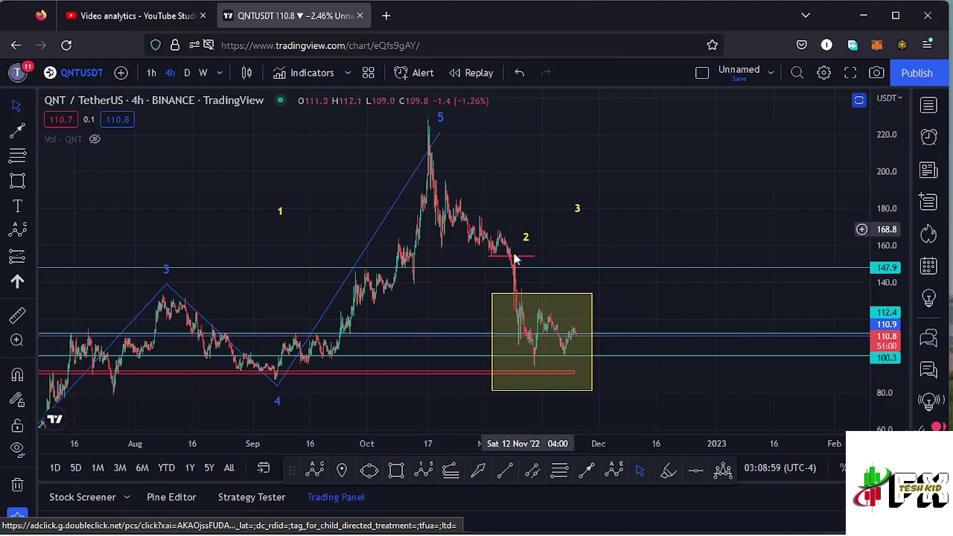
scroll(474, 333, up, 1)
scroll(474, 333, up, 2)
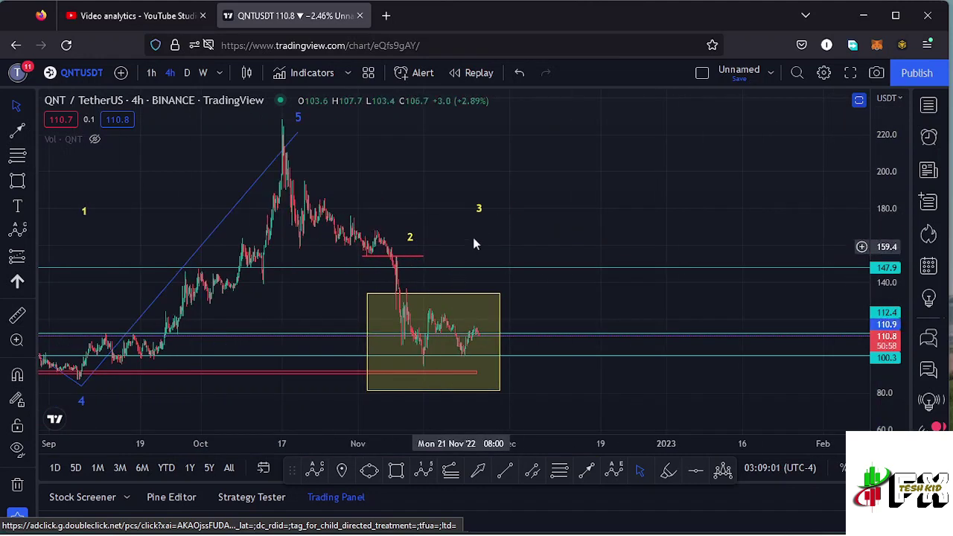
Nudge the yellow 3 label up and right, and narrow the yellow box to end 19 Nov.
drag(480, 211, 488, 216)
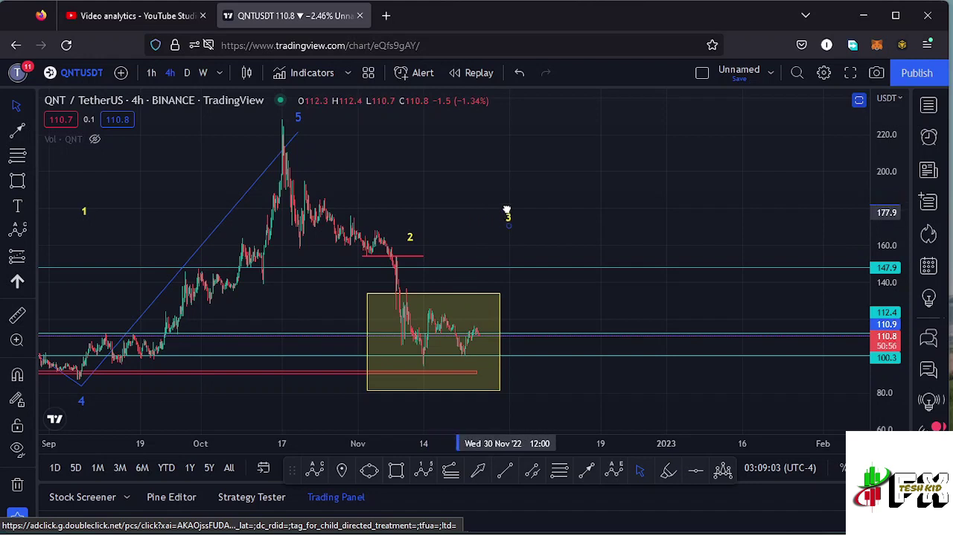
click(506, 211)
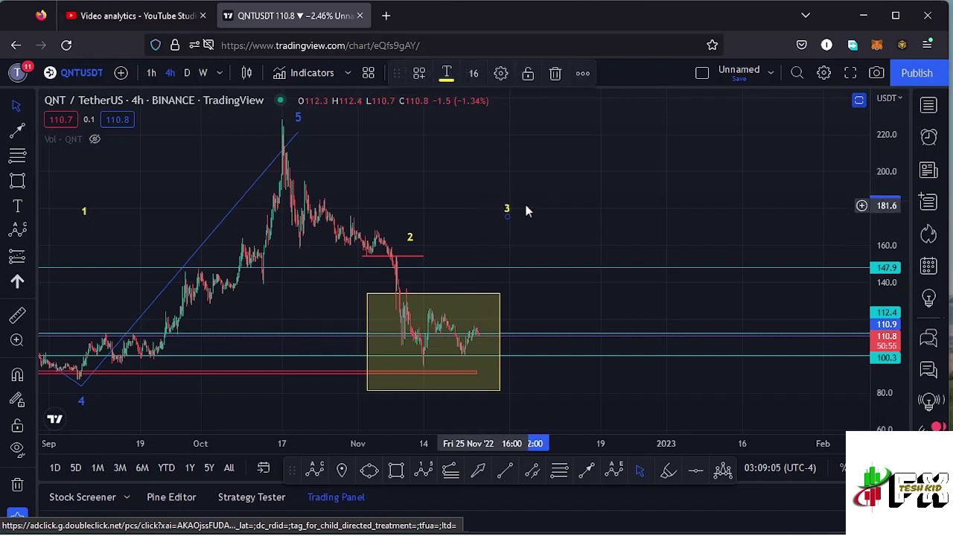
drag(508, 213, 514, 206)
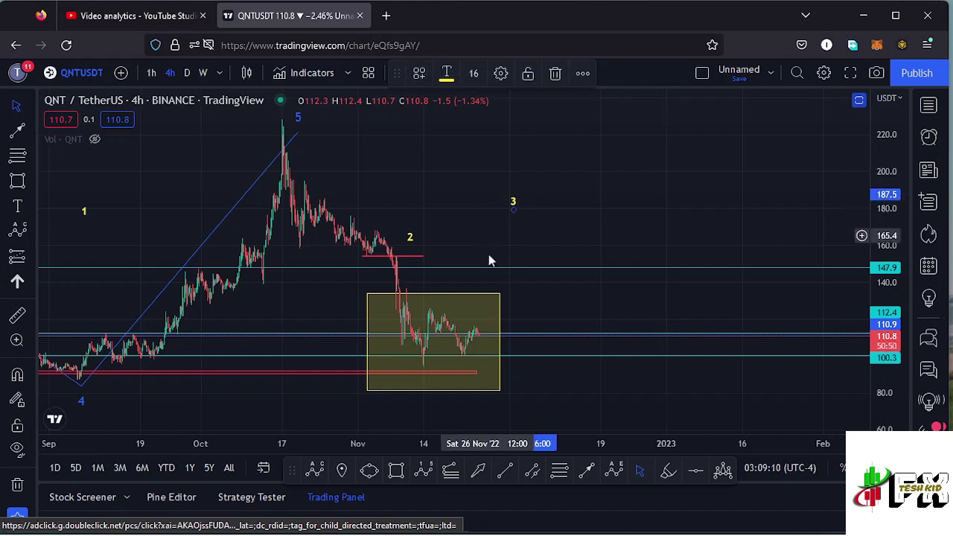
drag(501, 344, 451, 343)
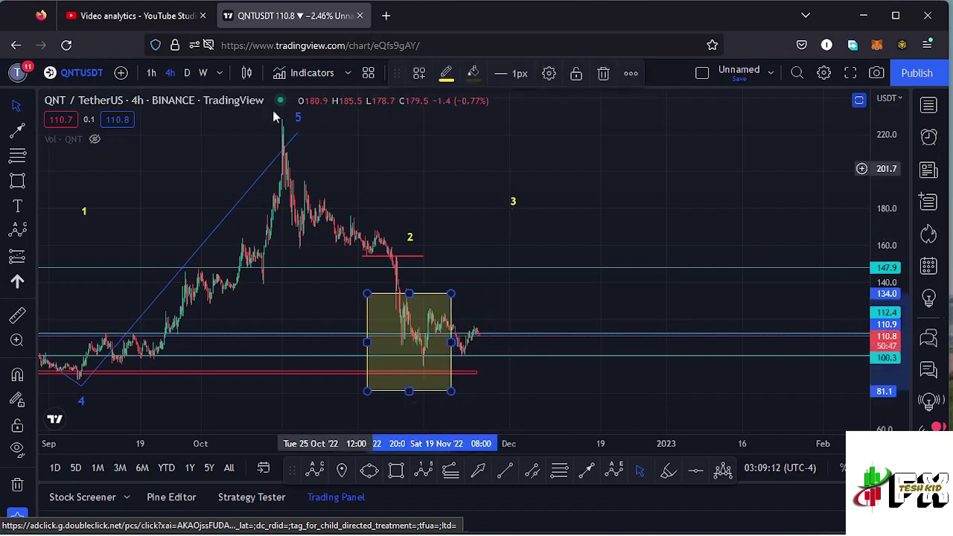
Switch to the 1-hour interval and narrow the yellow box so it ends before the wave counts.
click(154, 75)
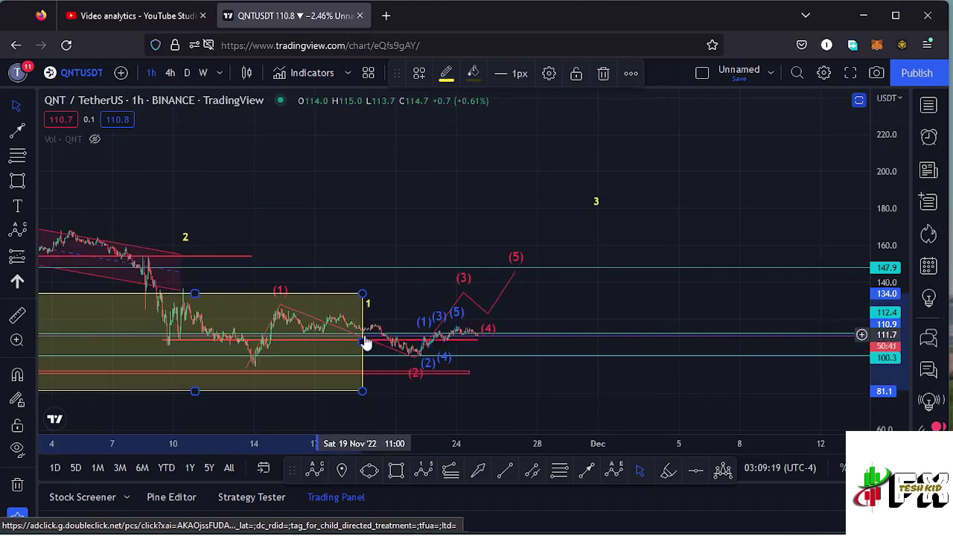
drag(363, 343, 166, 343)
drag(253, 305, 314, 270)
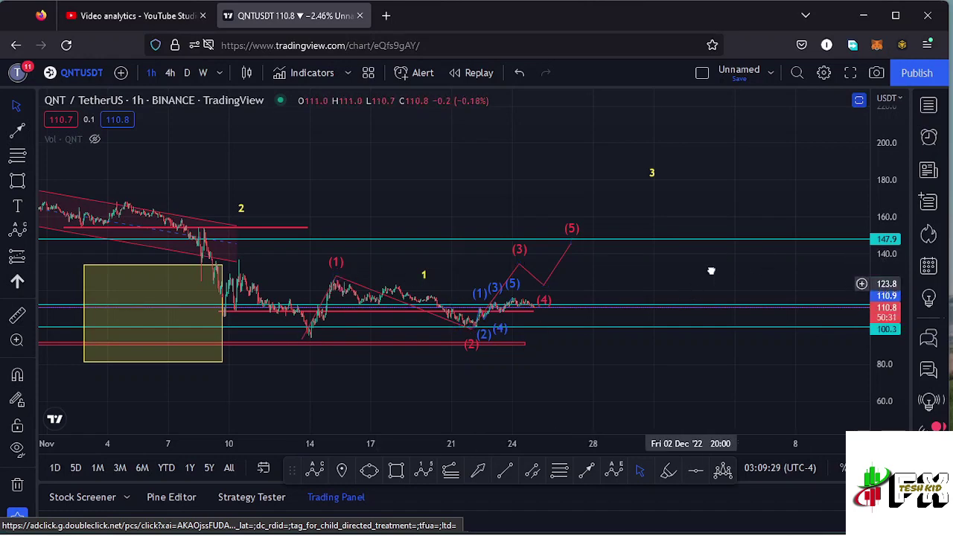
drag(775, 279, 830, 247)
drag(893, 327, 899, 262)
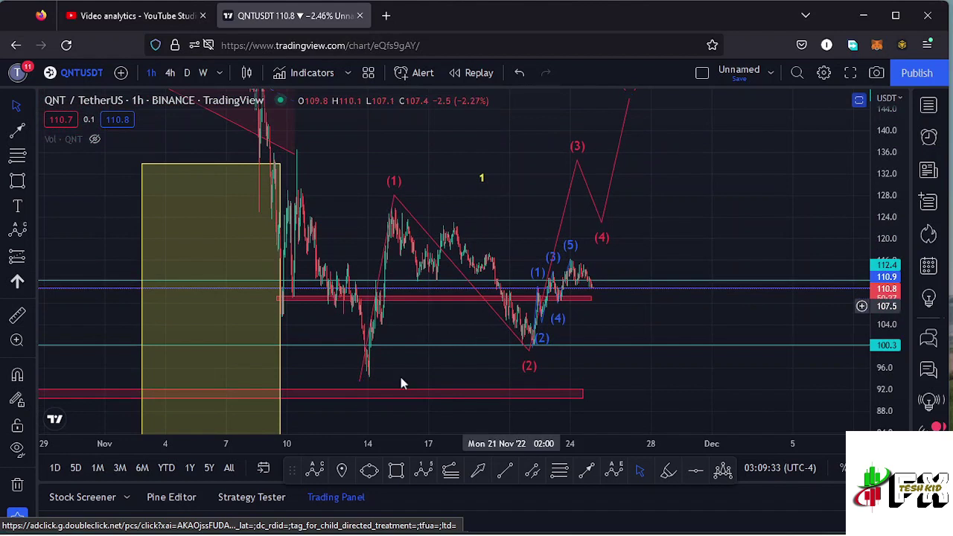
Inspect the red (1)–(4) projection and the blue (1)–(5) sub-wave count up close.
click(395, 197)
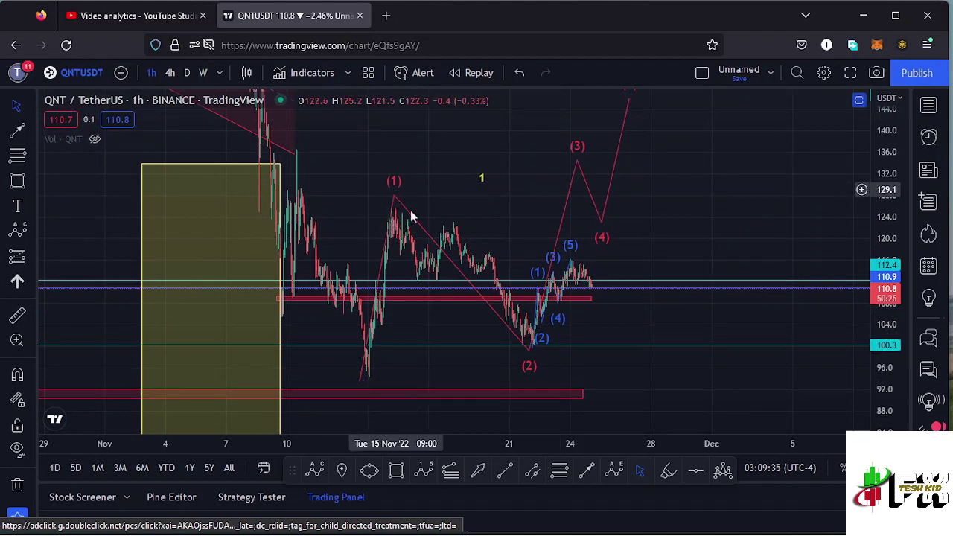
click(557, 333)
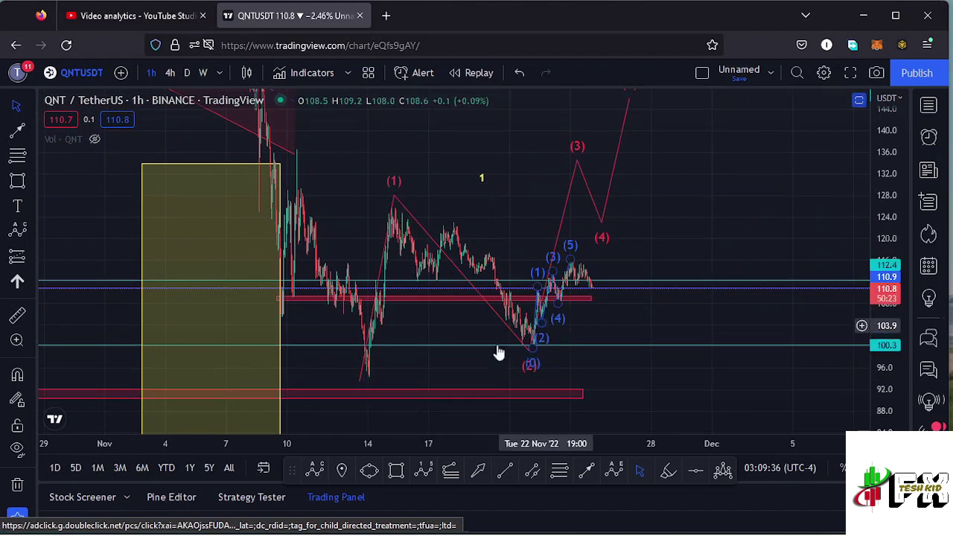
scroll(372, 387, up, 1)
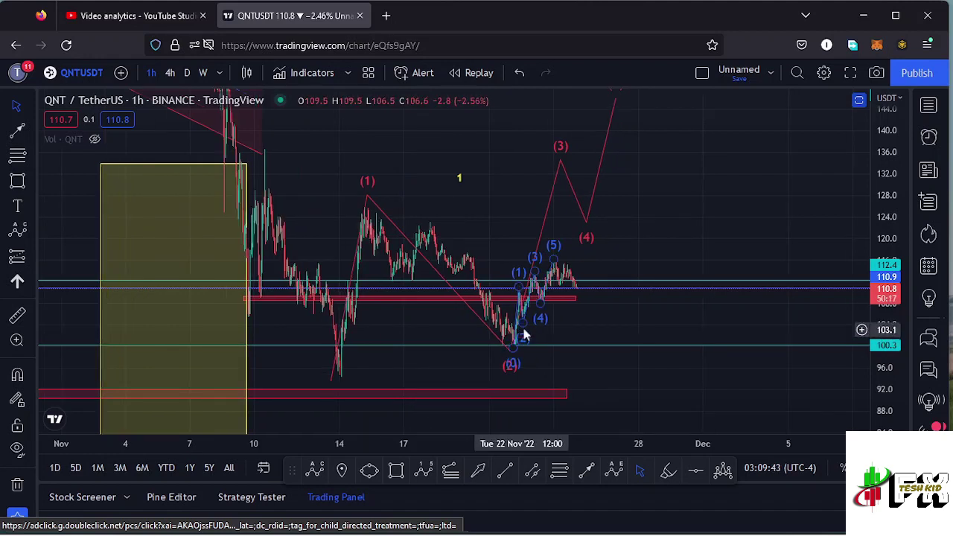
click(475, 339)
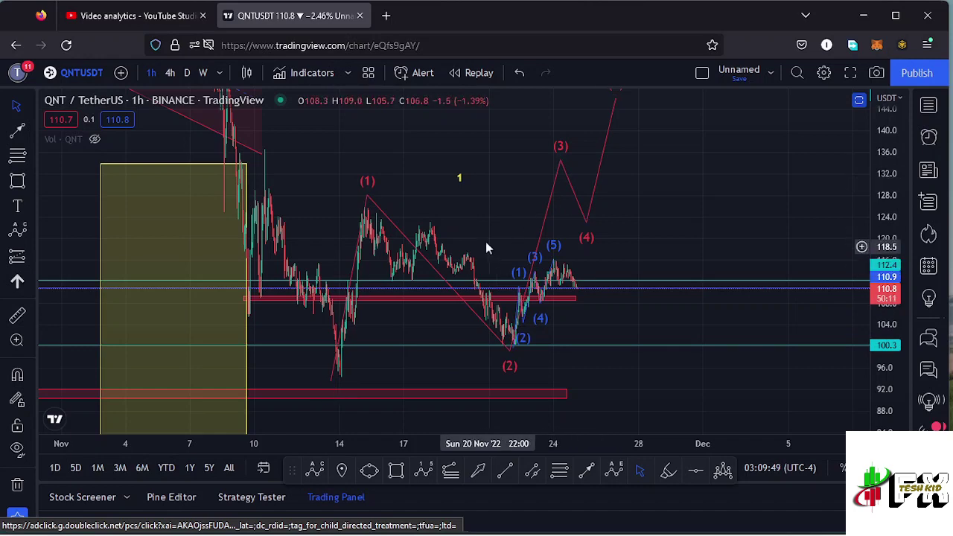
scroll(383, 236, up, 2)
drag(427, 221, 544, 226)
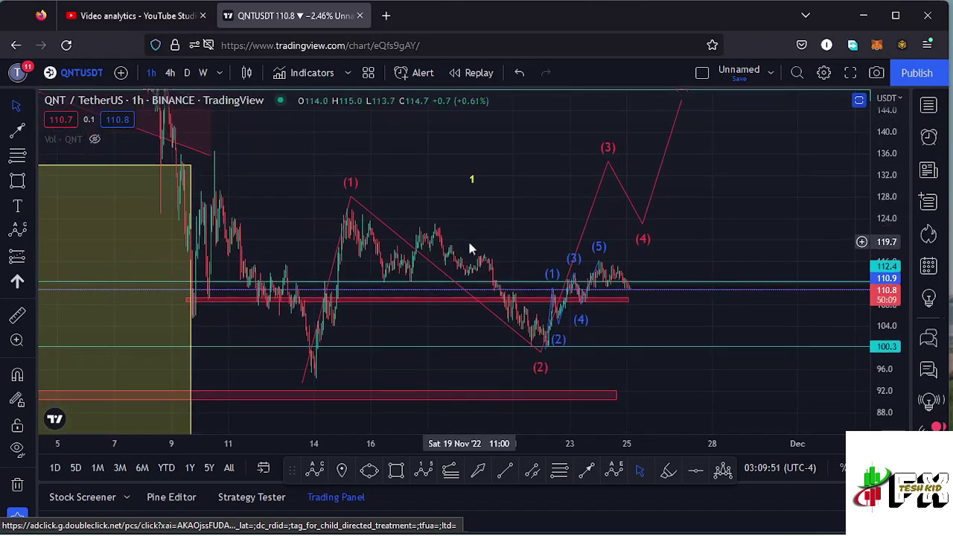
scroll(521, 215, up, 2)
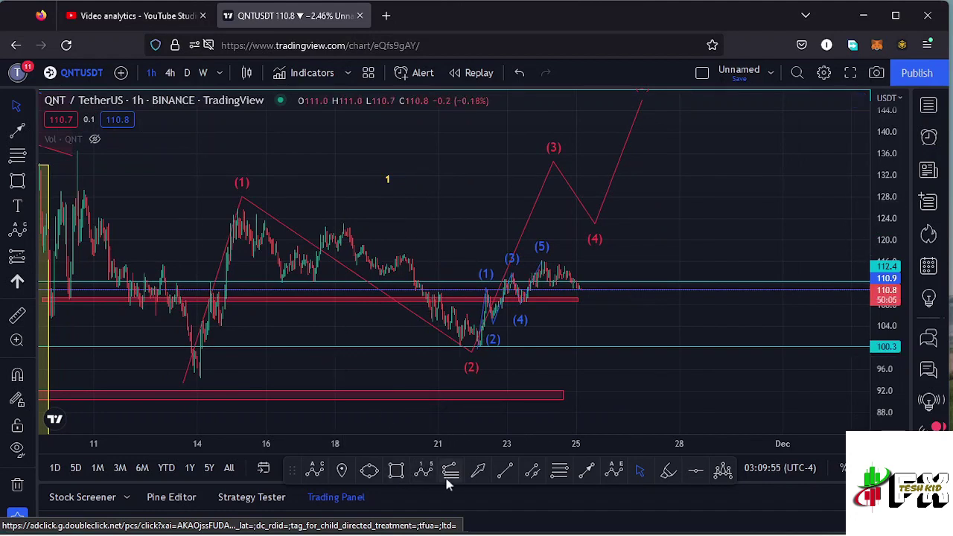
Add a Fib extension from the Nov 14 low to the 100.4 level and lift red (3) toward 151.5.
click(199, 377)
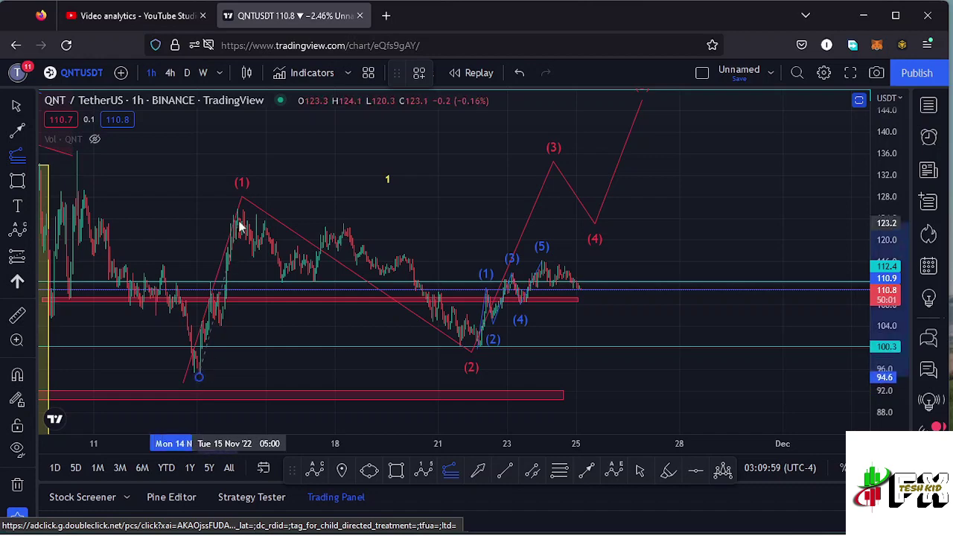
click(720, 346)
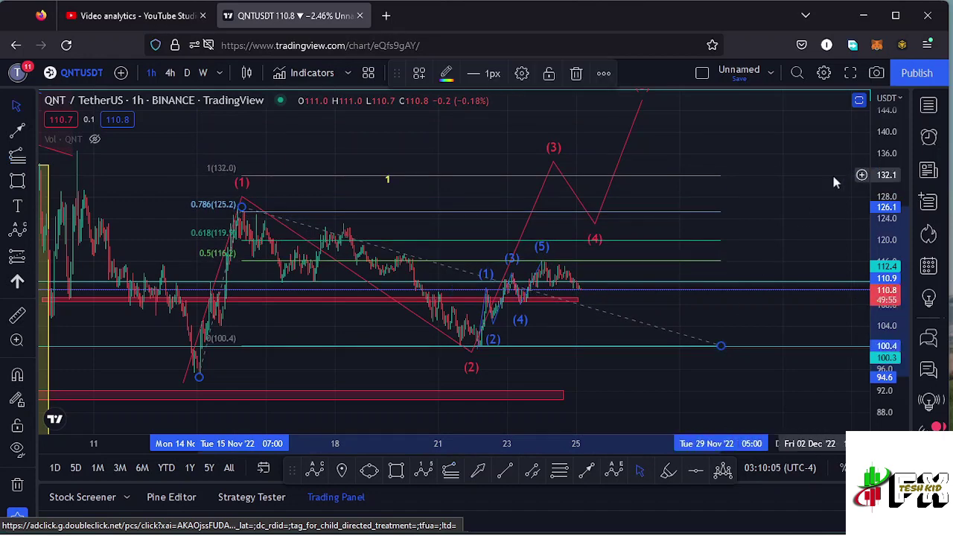
drag(834, 182, 832, 203)
drag(886, 172, 886, 210)
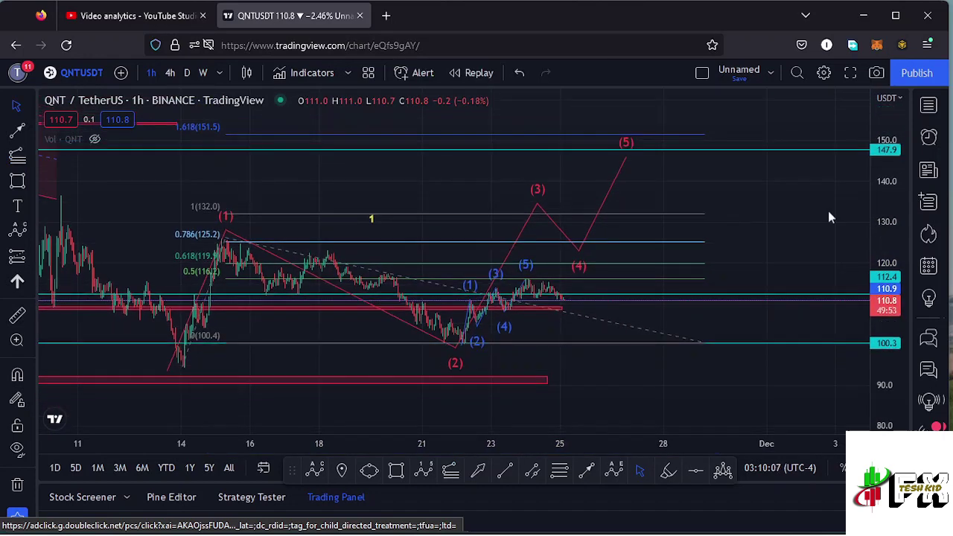
drag(534, 203, 544, 152)
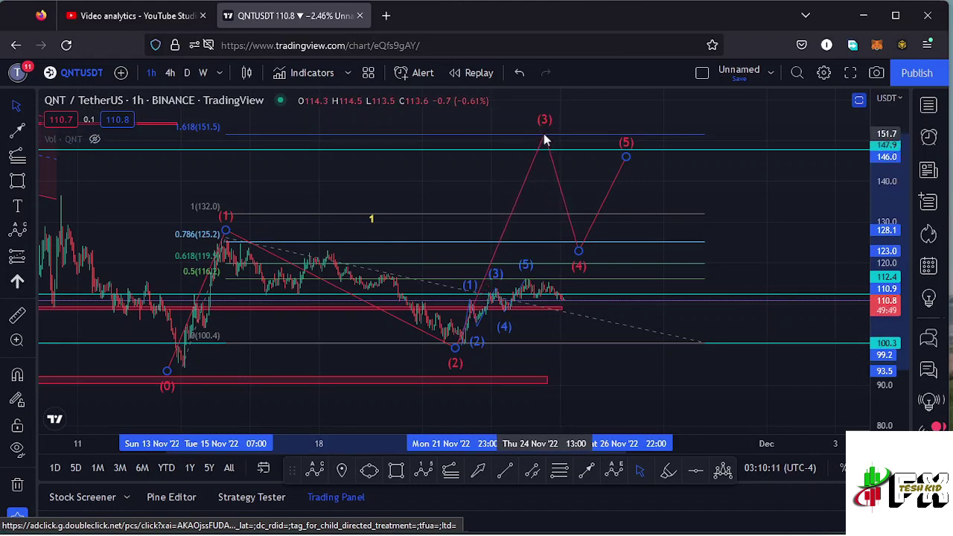
Set red (3) on the 1.618 level near 151.9, (4) near 127 and (5) above 150.
drag(543, 134, 545, 134)
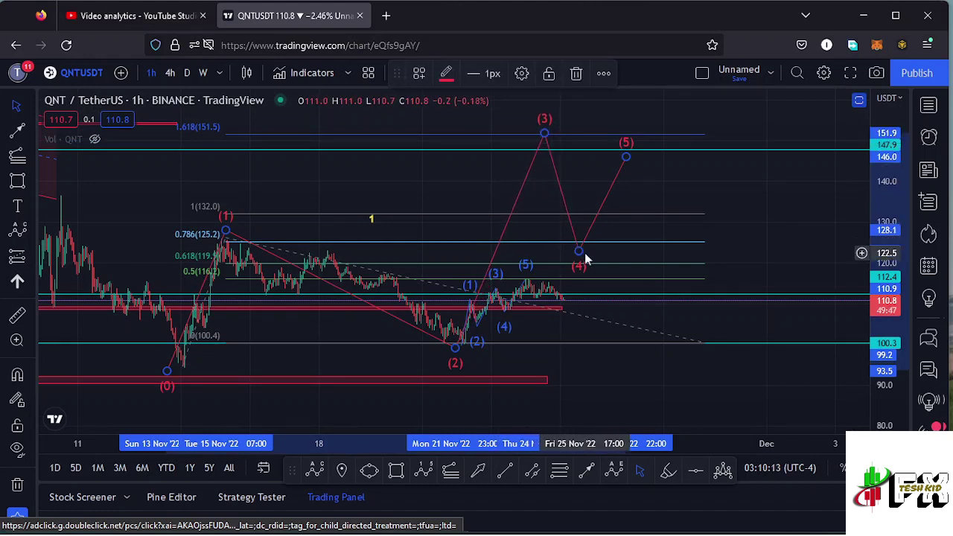
drag(579, 256, 596, 234)
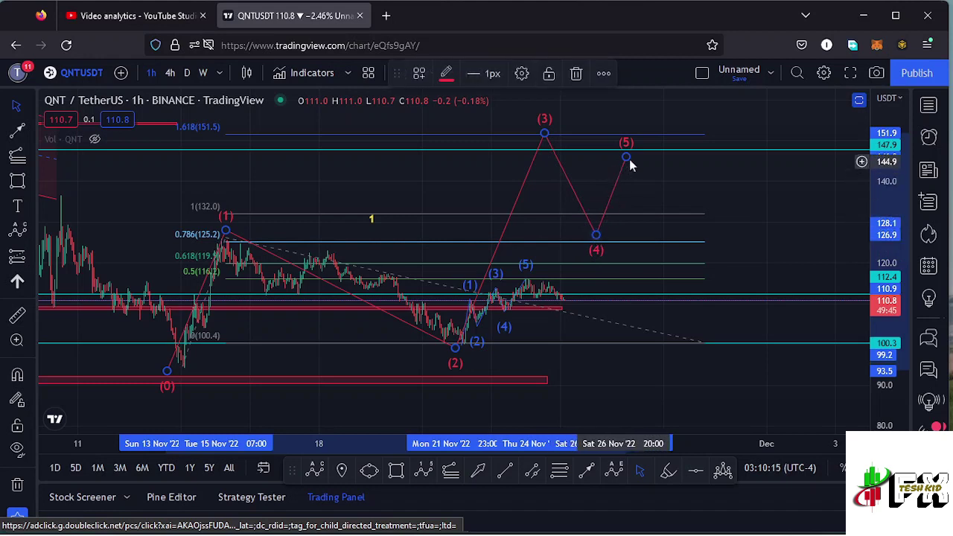
drag(628, 156, 725, 103)
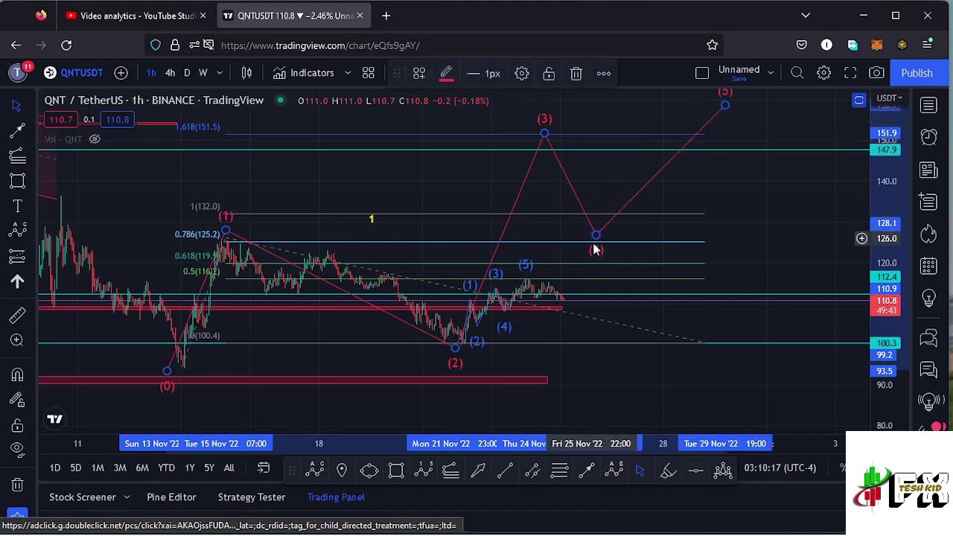
drag(596, 236, 612, 231)
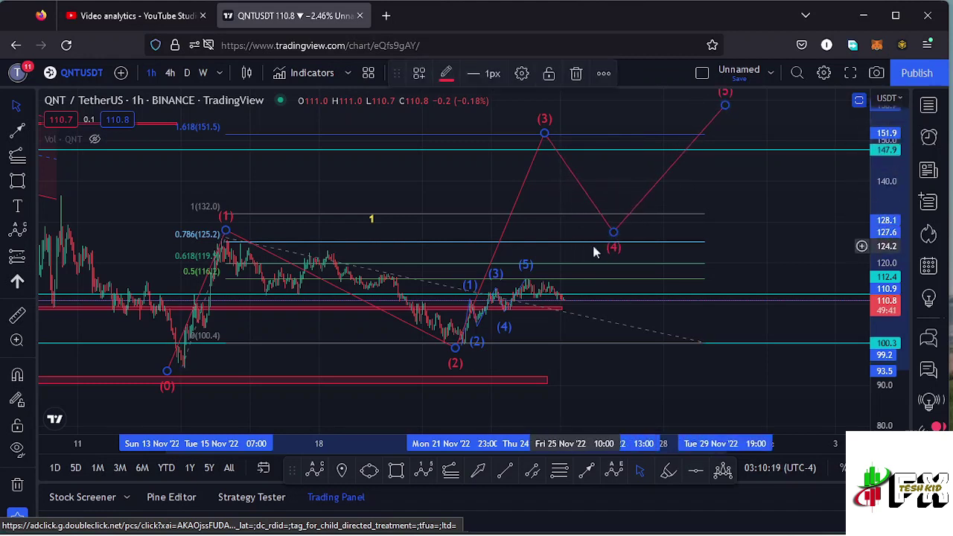
Move the yellow 1 label up and right, and delete the Fibonacci extension.
click(573, 227)
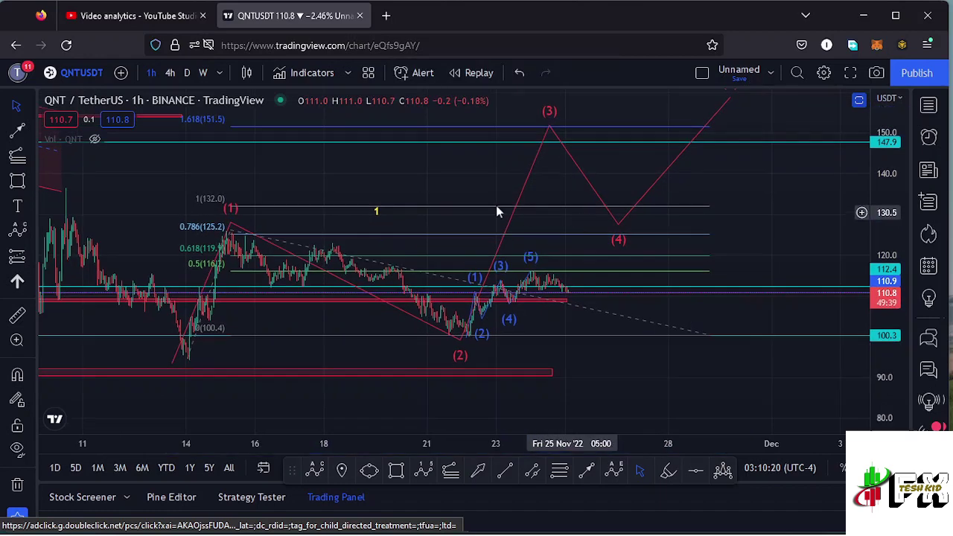
drag(375, 211, 452, 191)
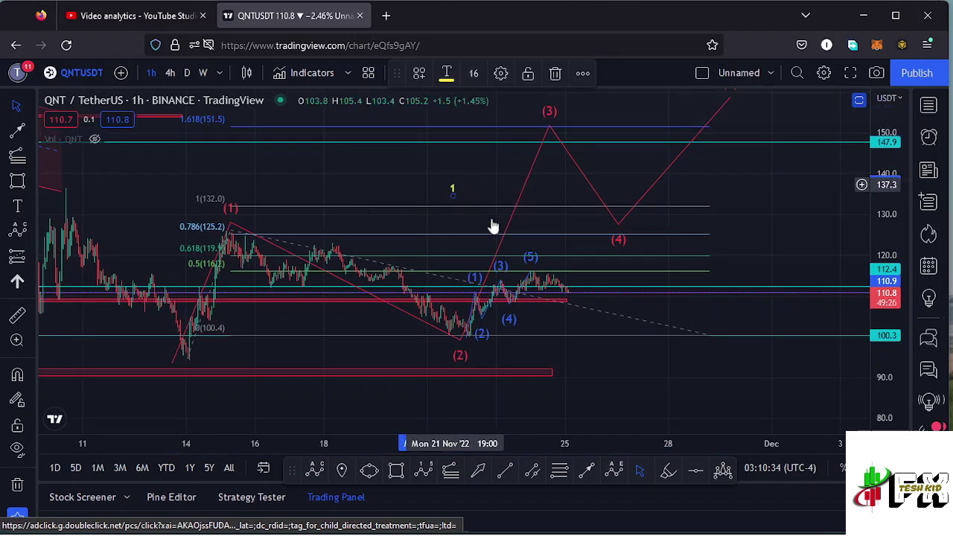
click(708, 335)
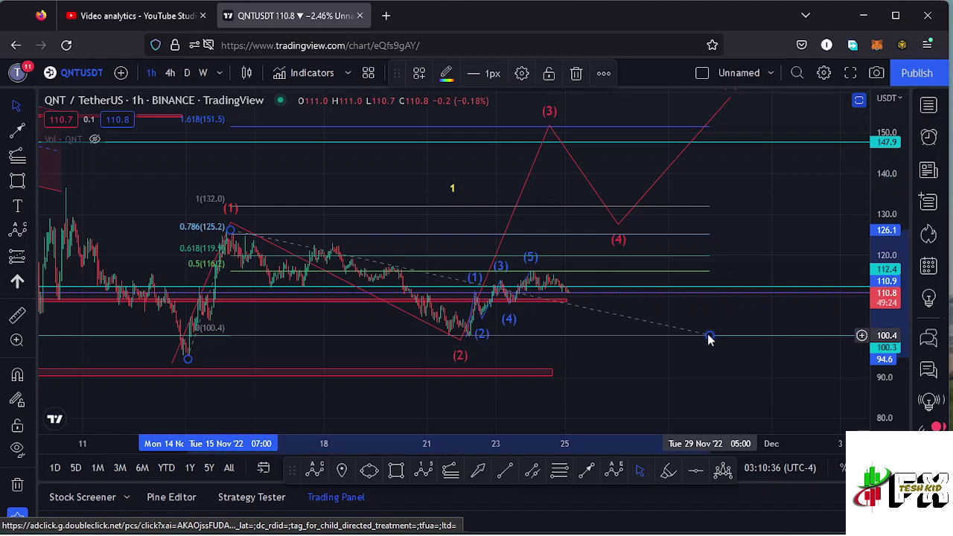
key(Delete)
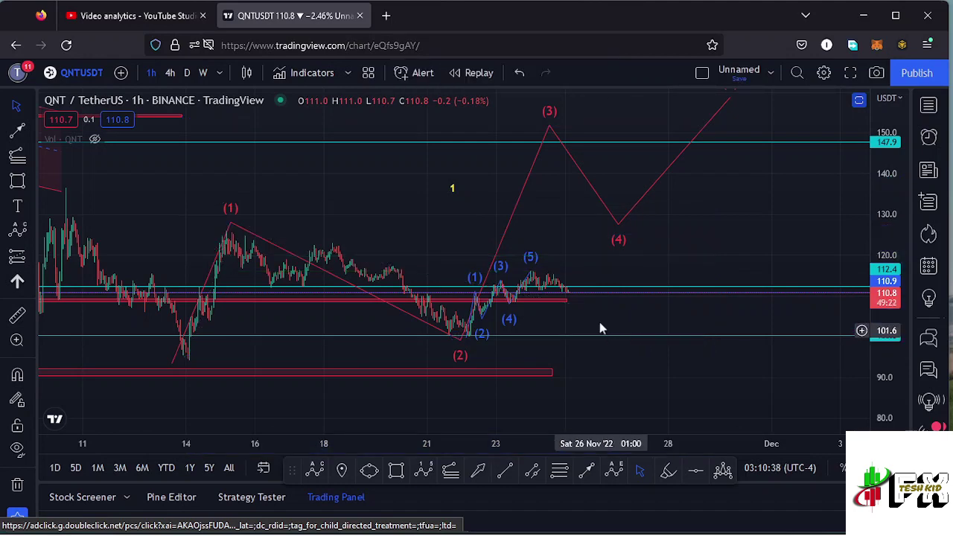
Zoom and pan onto the Nov 20–25 blue (1)–(5) sub-waves peaking near 116.
drag(572, 320, 591, 303)
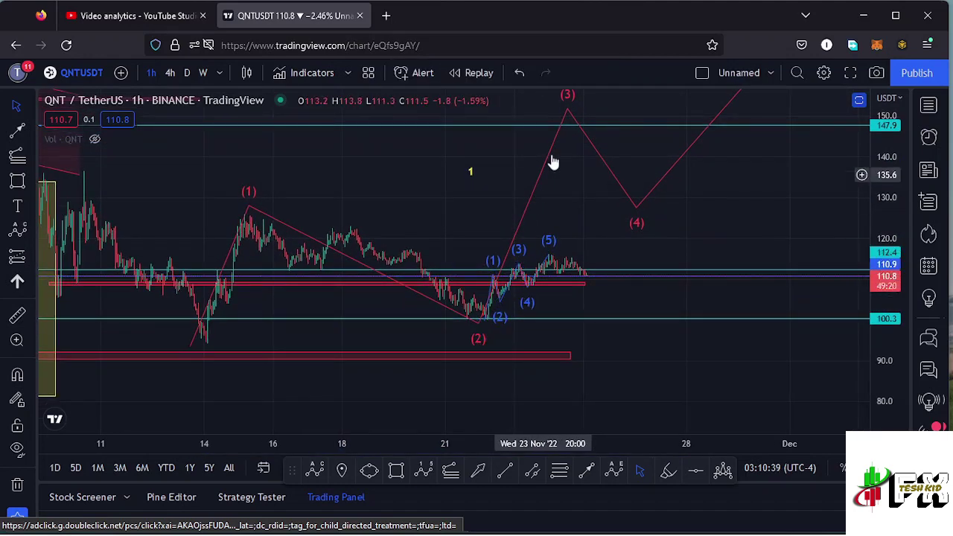
click(511, 255)
scroll(517, 226, up, 2)
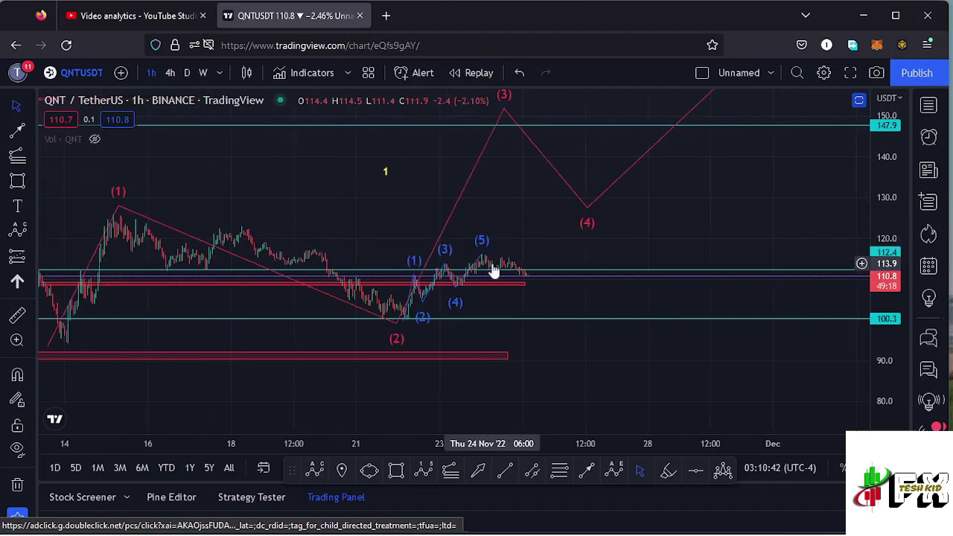
drag(525, 229, 542, 239)
drag(891, 304, 891, 300)
scroll(532, 353, up, 3)
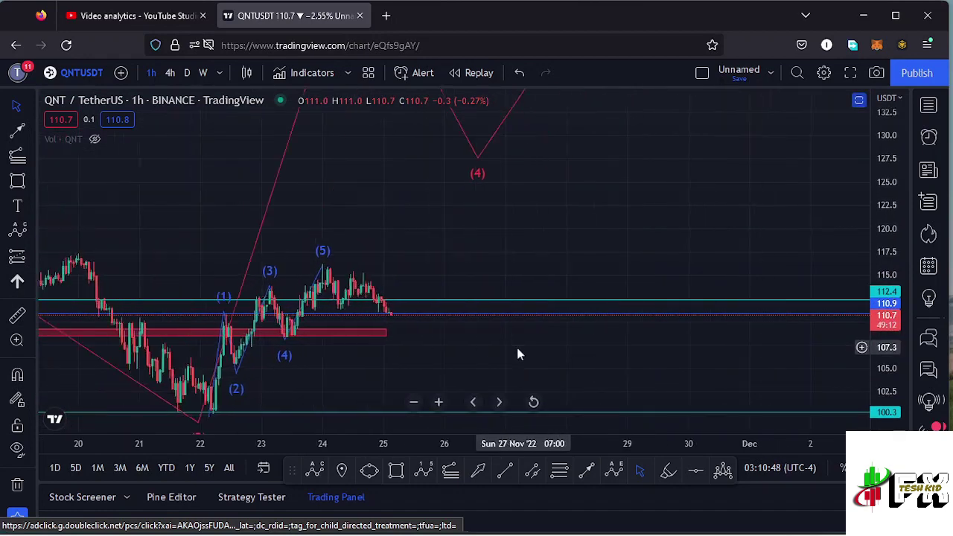
drag(367, 362, 620, 305)
scroll(469, 310, up, 2)
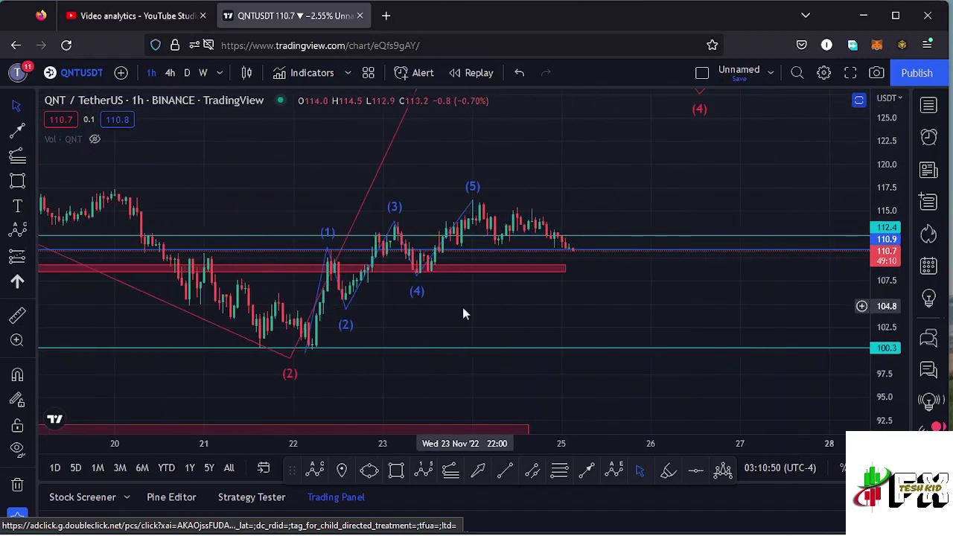
scroll(425, 320, up, 2)
scroll(336, 316, left, 3)
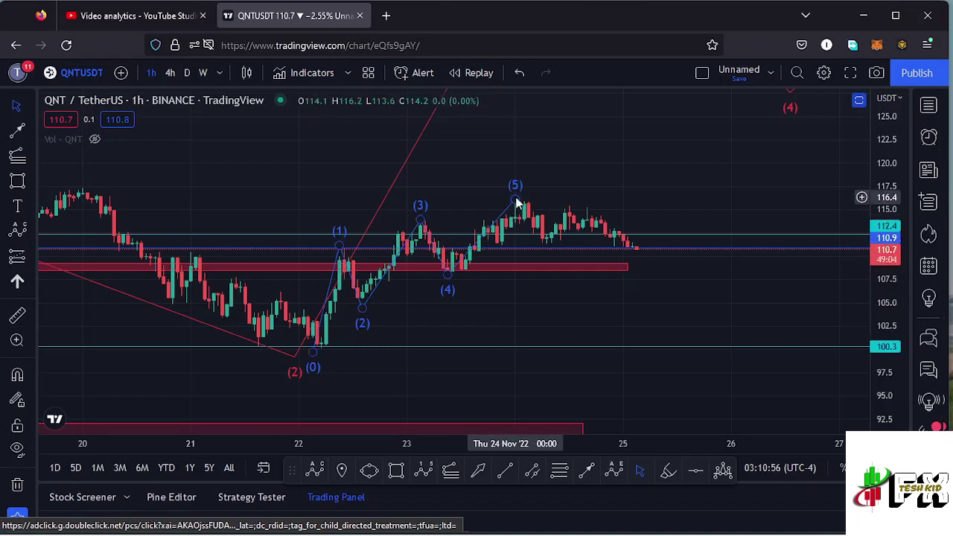
Add a '1' text label beside the blue (3) sub-wave peak on the 1-hour chart.
click(18, 206)
click(376, 216)
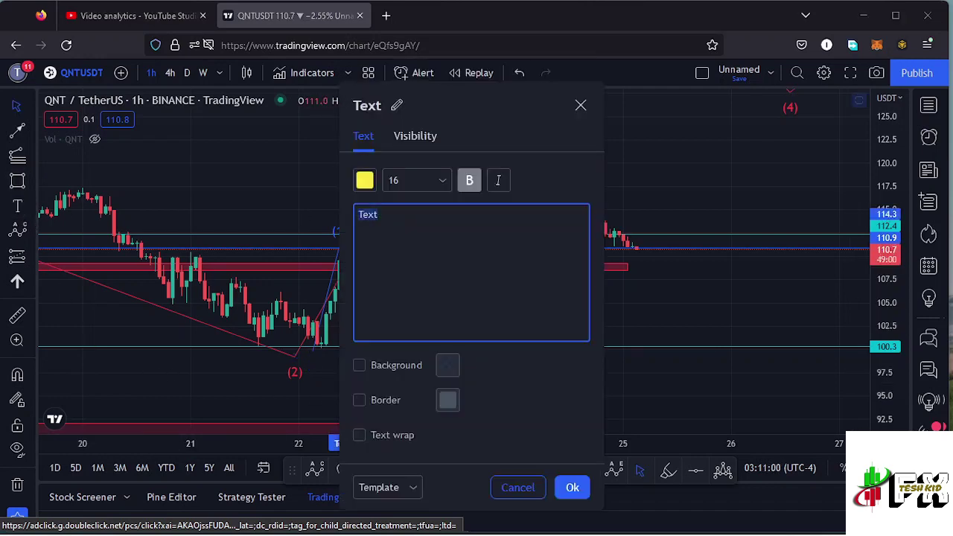
text(1)
click(380, 231)
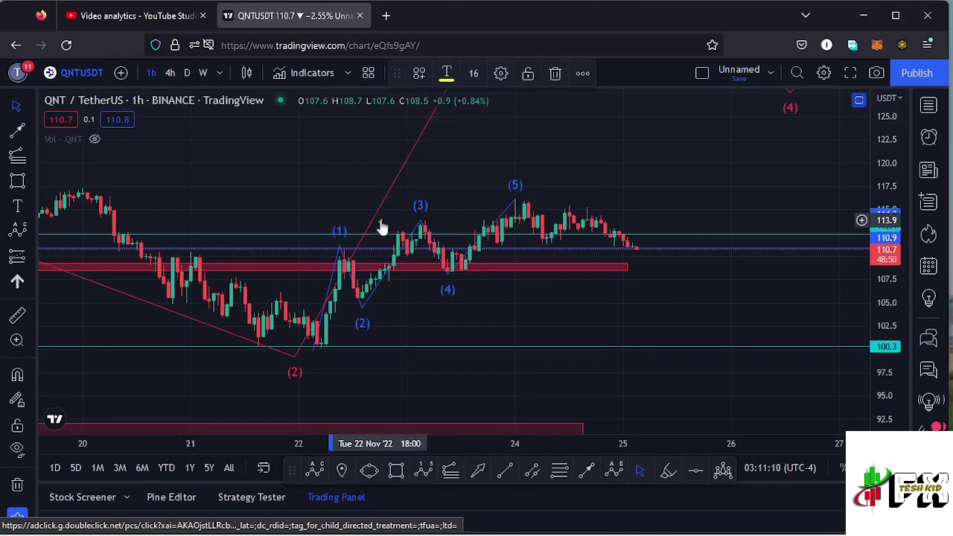
click(398, 216)
click(404, 213)
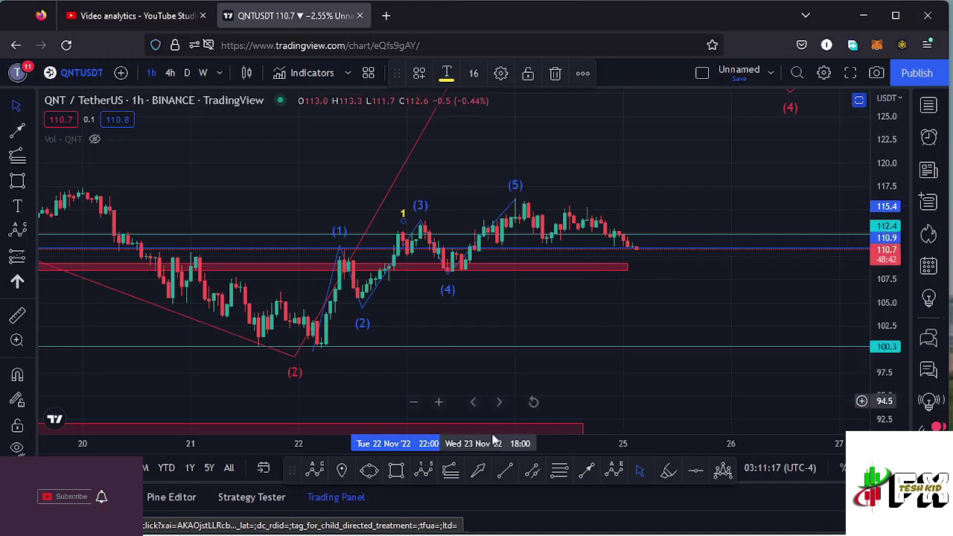
Draw a Fib retracement from the wave (2) low to the (5) high, then a yellow 108.3–106.3 box.
click(564, 472)
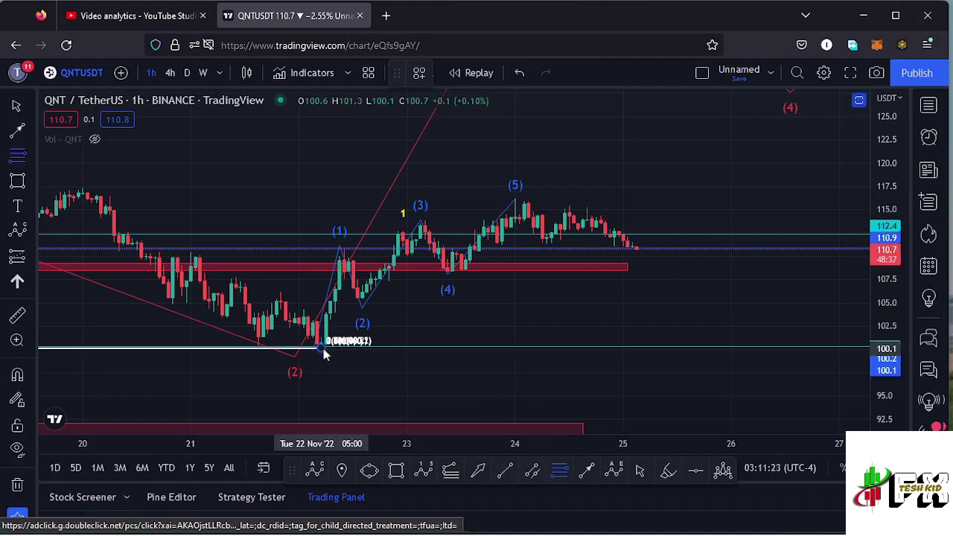
click(323, 349)
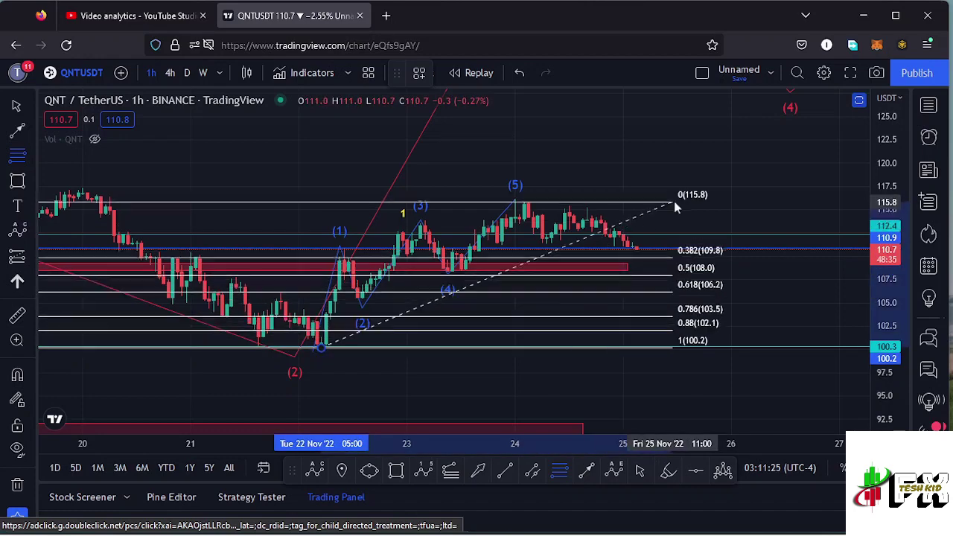
click(700, 196)
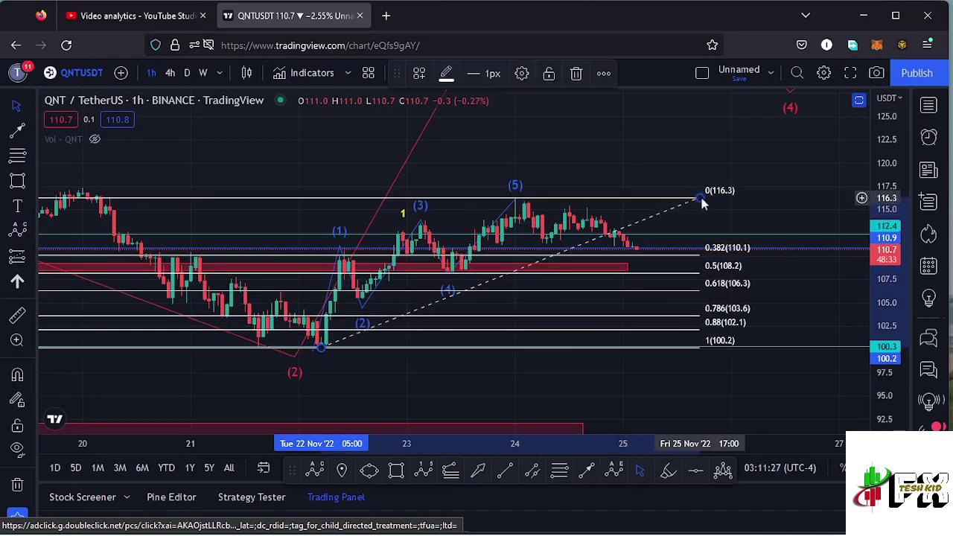
drag(824, 308, 801, 262)
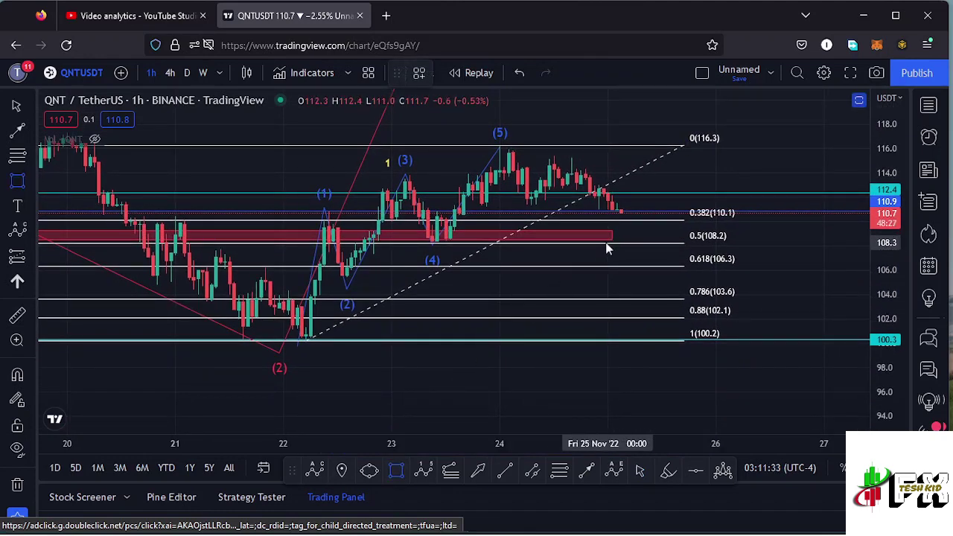
mouse_move(604, 242)
mouse_down()
mouse_move(661, 267)
mouse_move(635, 246)
mouse_up()
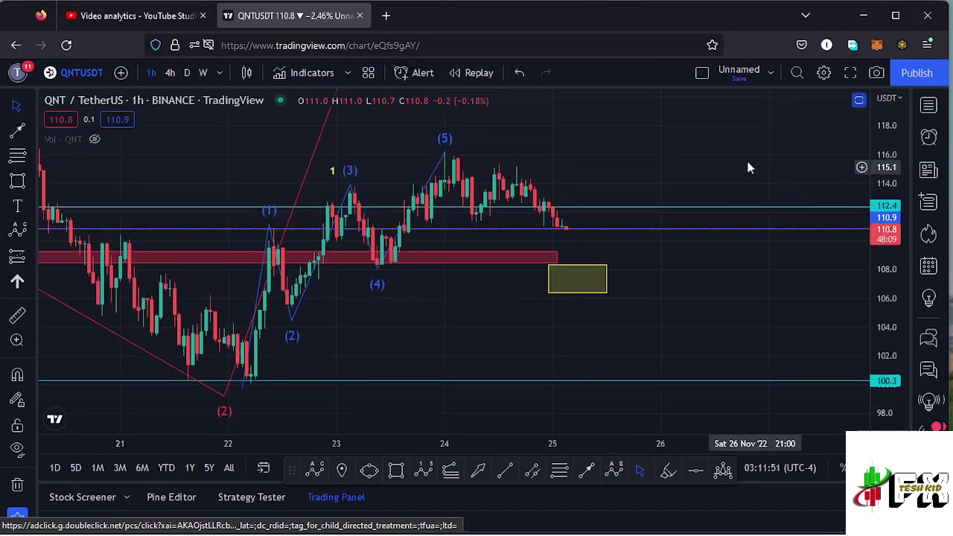
Place a yellow '2' text label above the lower high that followed the (5) peak.
scroll(95, 195, right, 2)
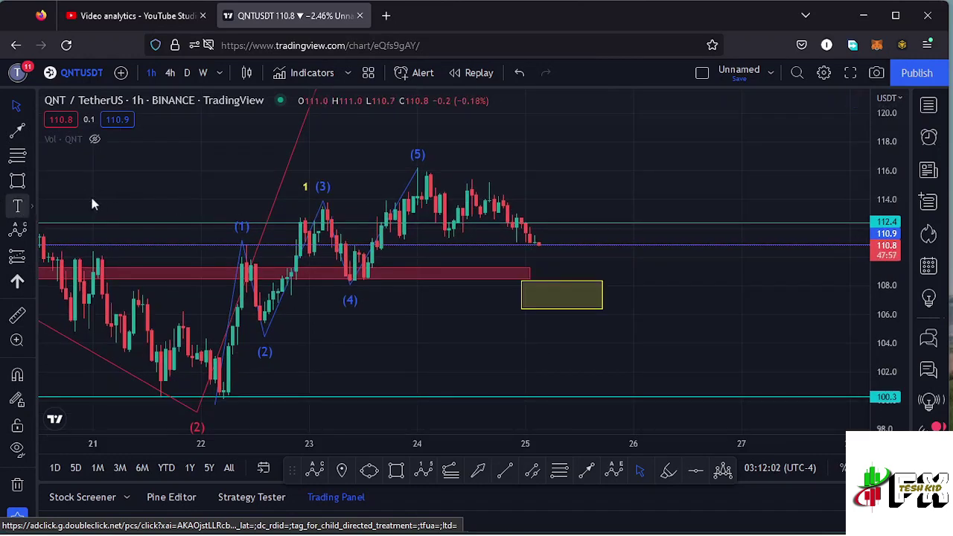
click(485, 170)
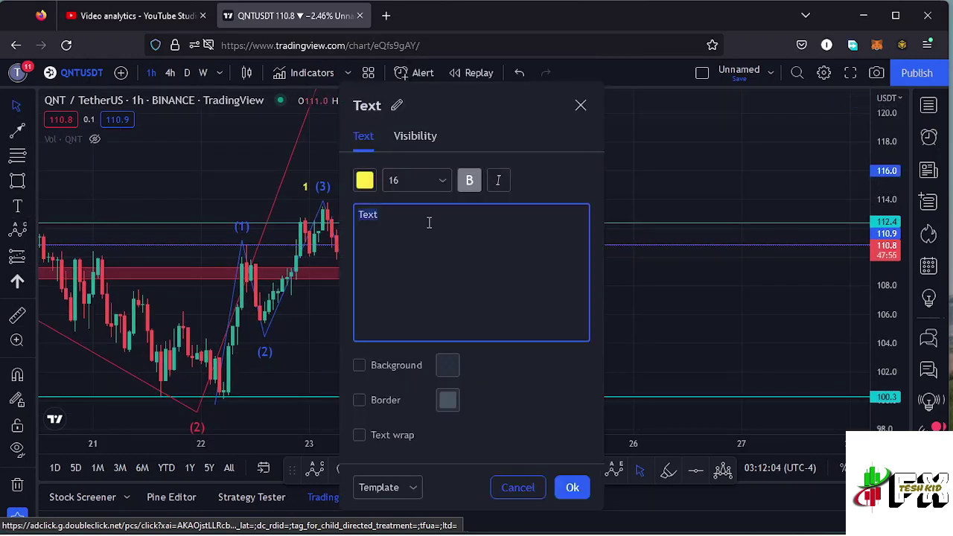
key(Escape)
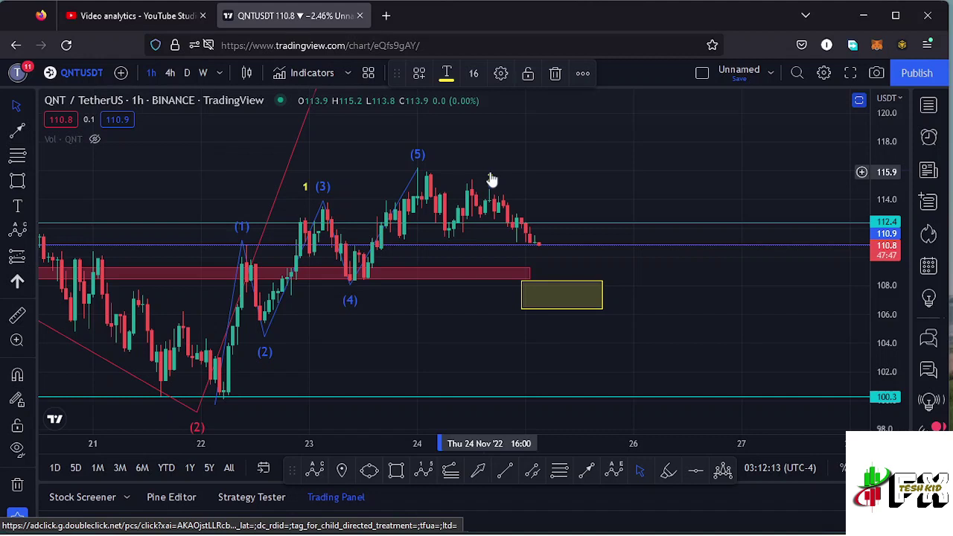
click(543, 253)
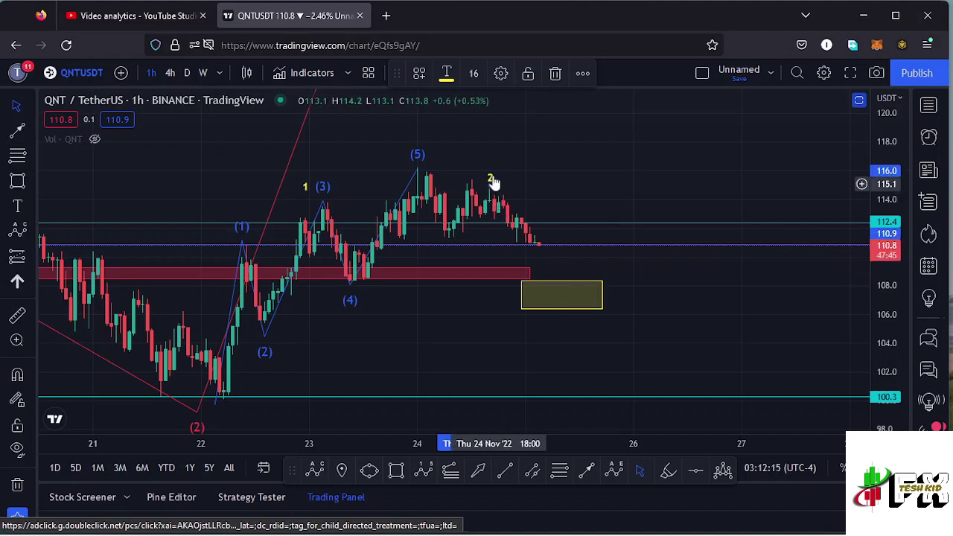
click(573, 290)
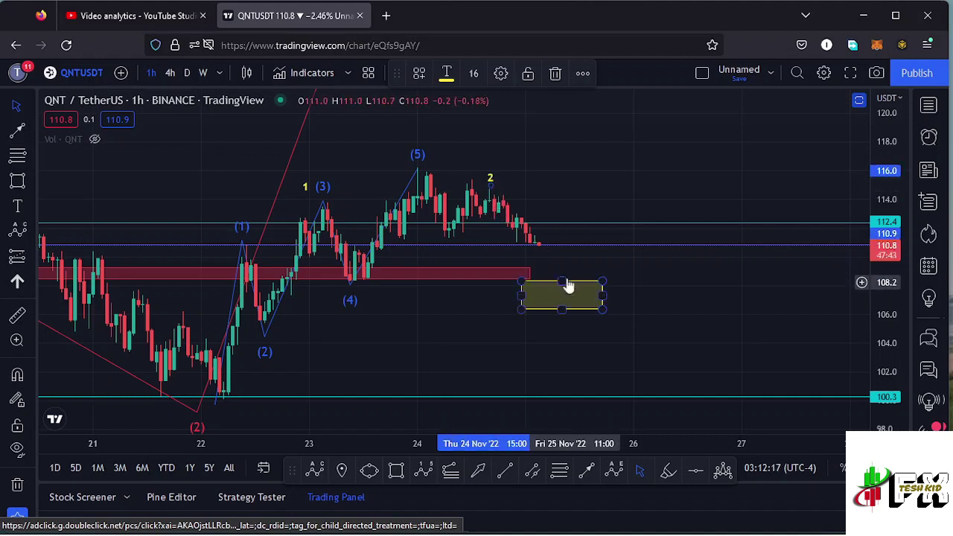
click(542, 313)
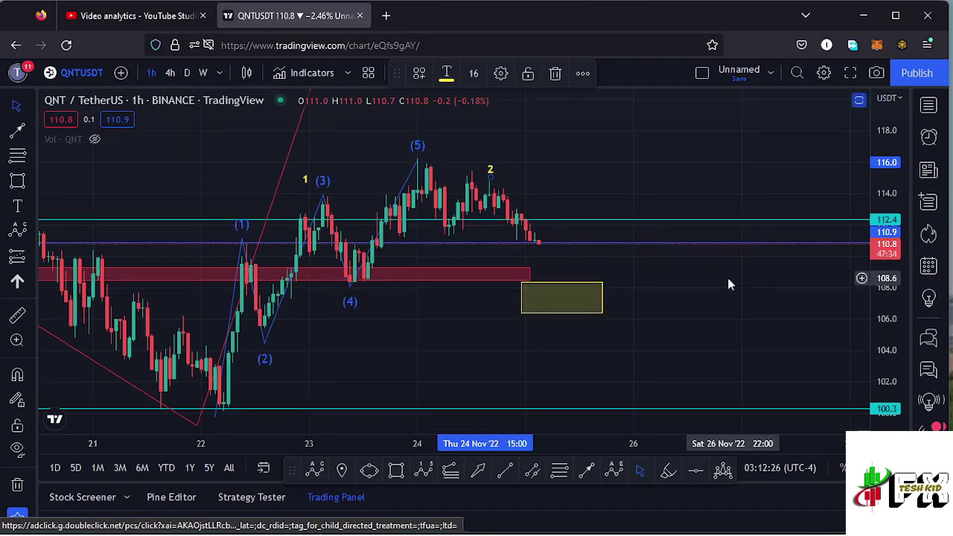
Draw a blue A-B-C correction from the wave (5) peak, ending C inside the yellow box.
drag(723, 273, 697, 297)
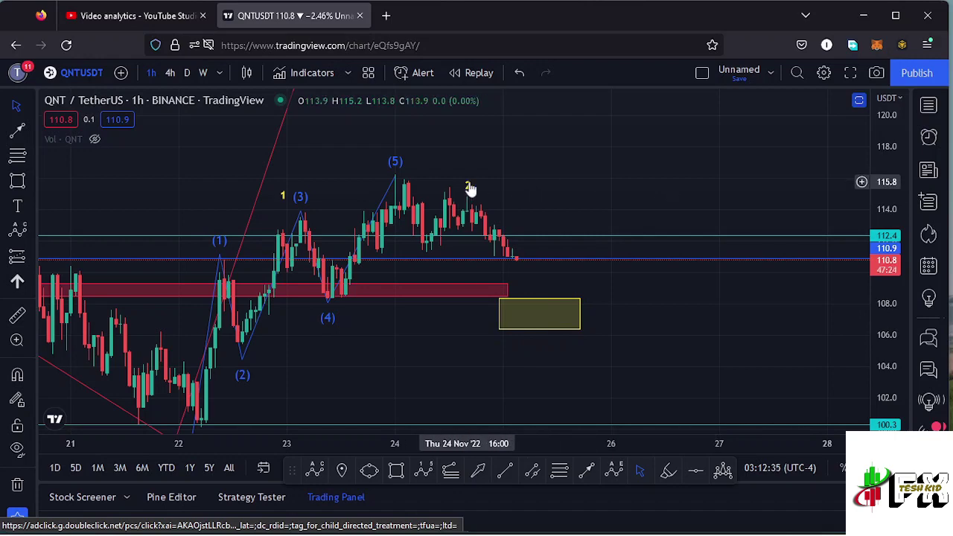
scroll(446, 212, up, 1)
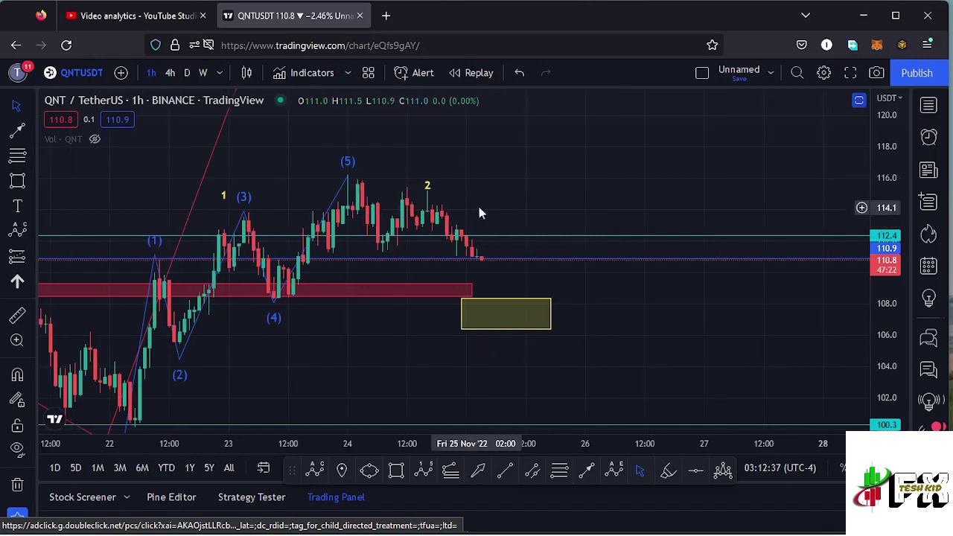
drag(548, 204, 629, 199)
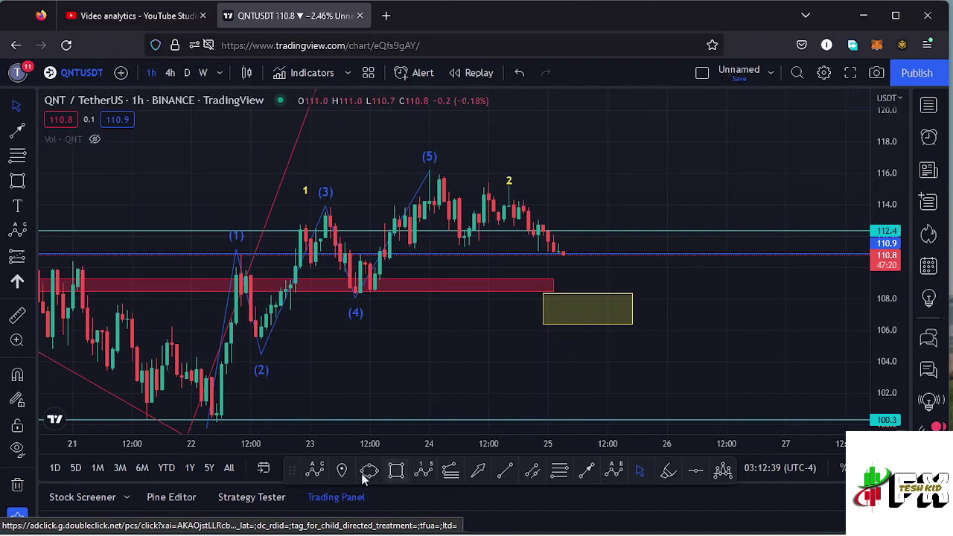
click(310, 469)
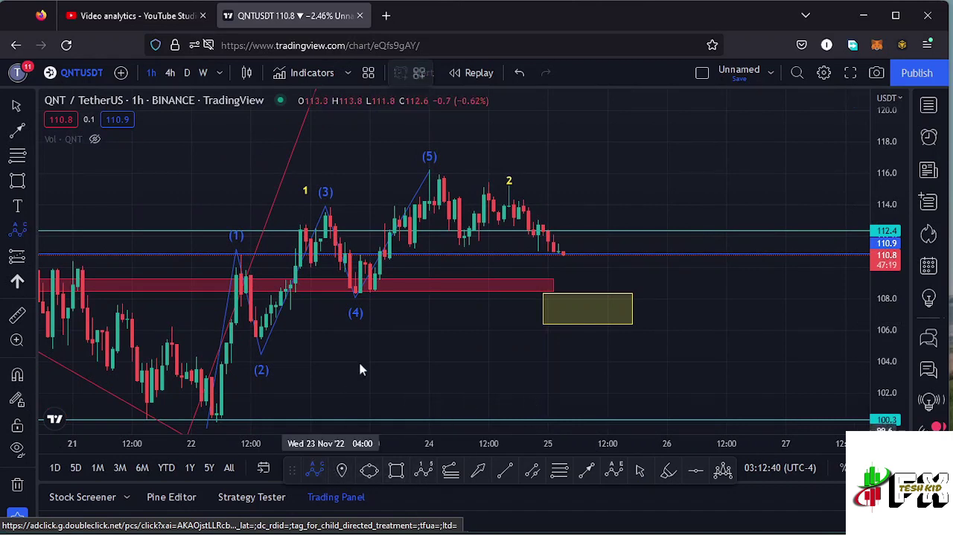
click(429, 168)
click(463, 247)
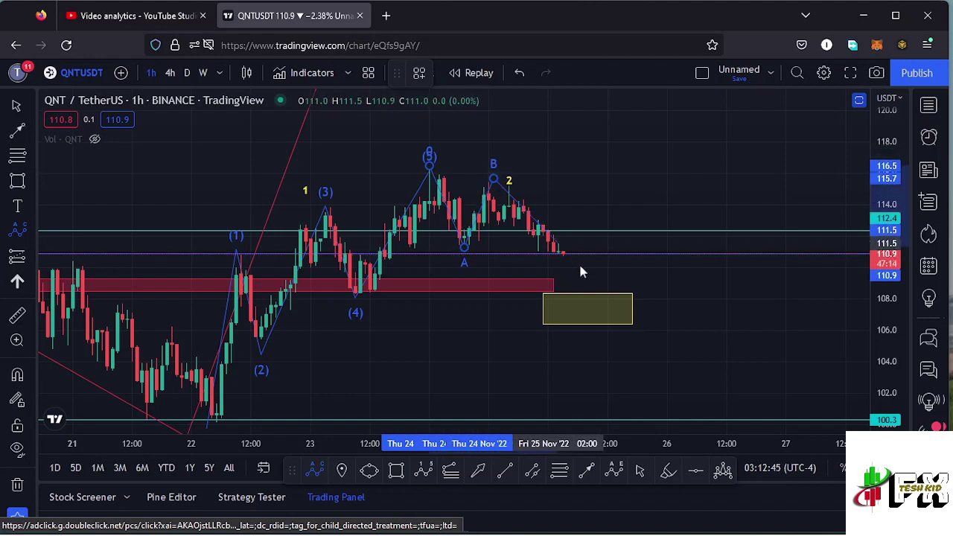
click(592, 305)
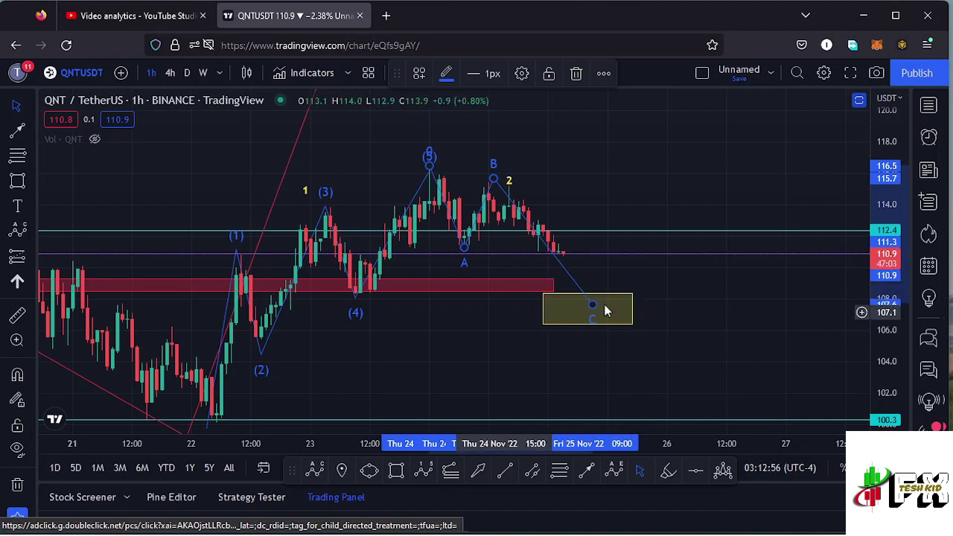
scroll(475, 338, up, 1)
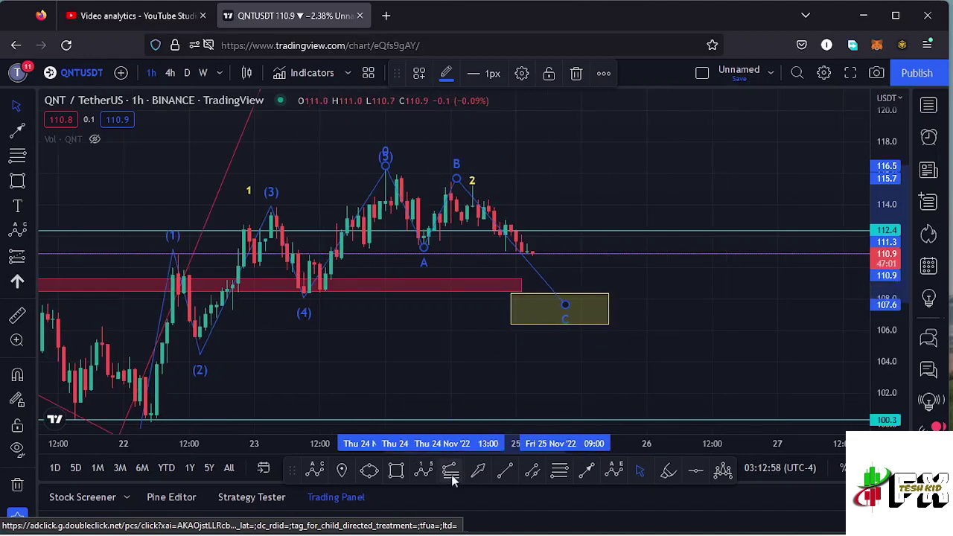
click(451, 478)
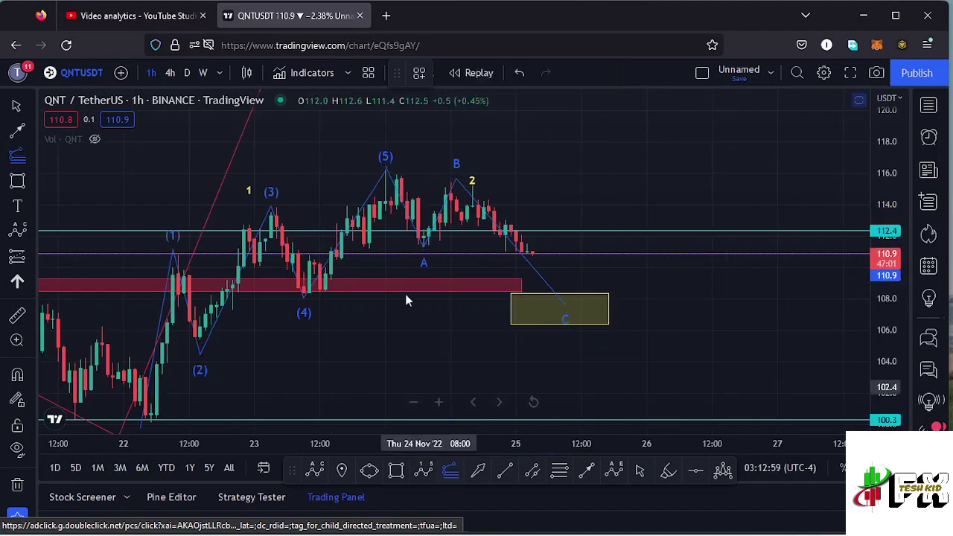
Anchor a trend-based Fib extension on the ABC move, putting 1.618 at 107.3 and 2.618 at 102.3.
click(422, 253)
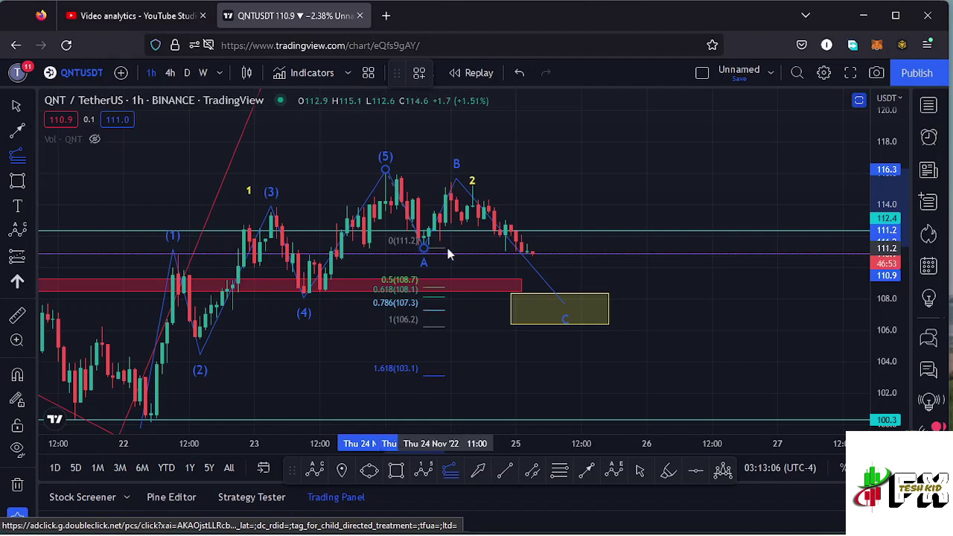
click(706, 184)
drag(818, 313, 798, 299)
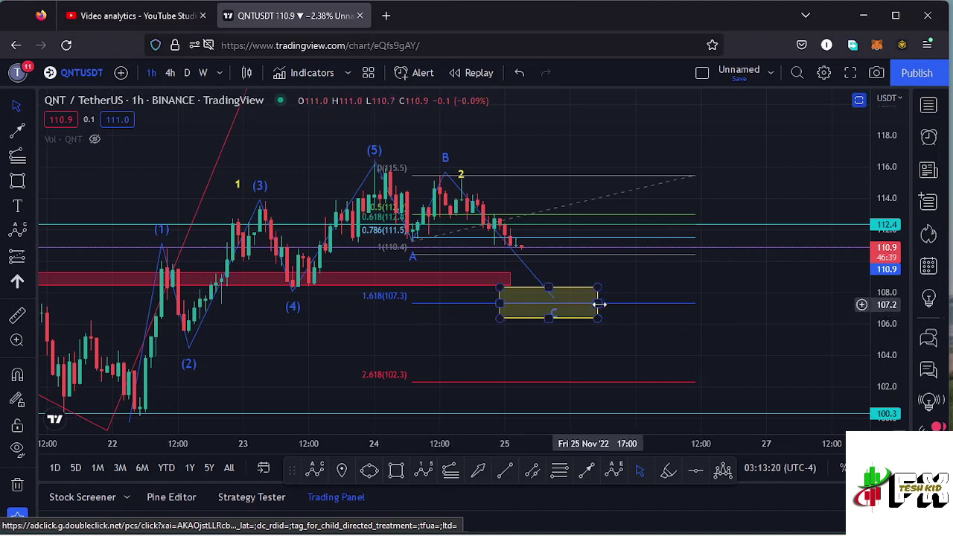
Select and inspect the ABC correction drawing, then deselect it.
drag(647, 341, 644, 333)
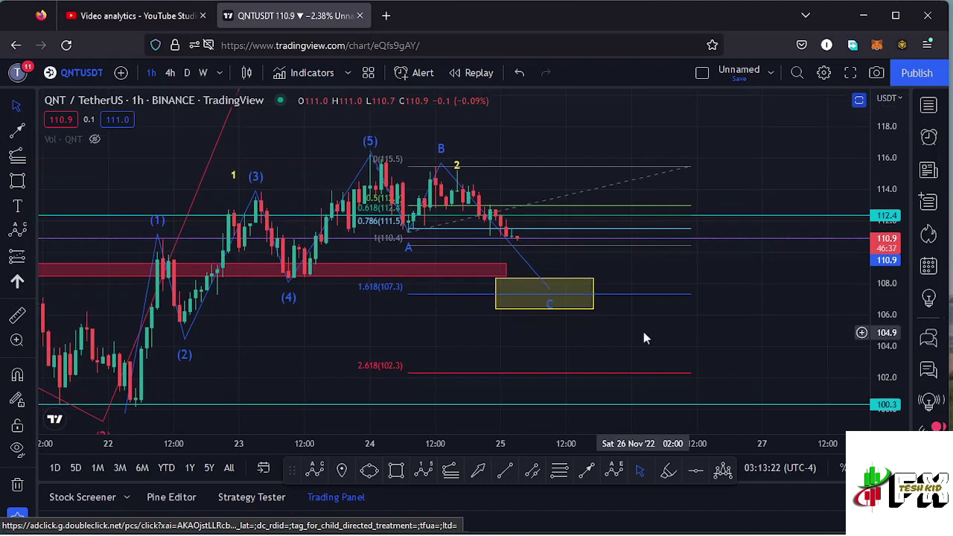
click(549, 305)
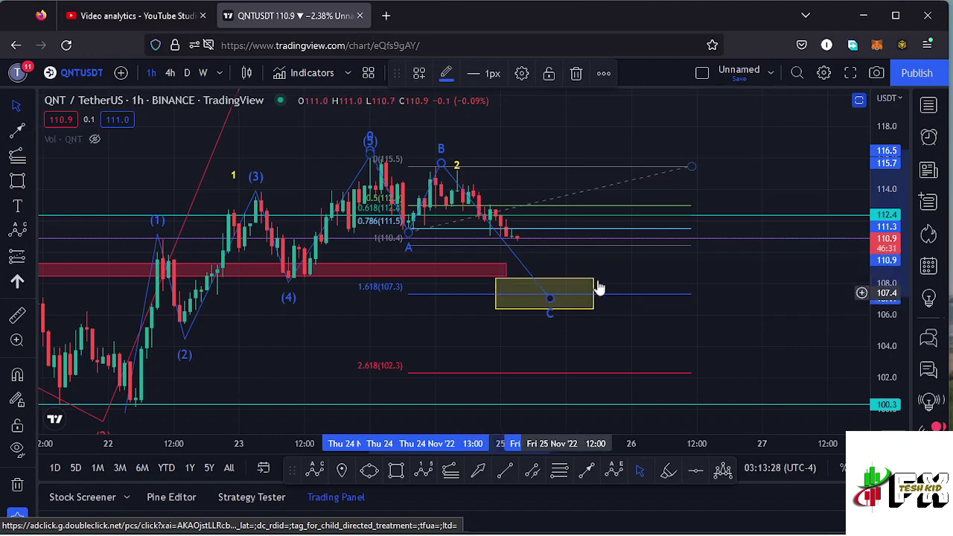
click(636, 270)
drag(636, 270, 615, 288)
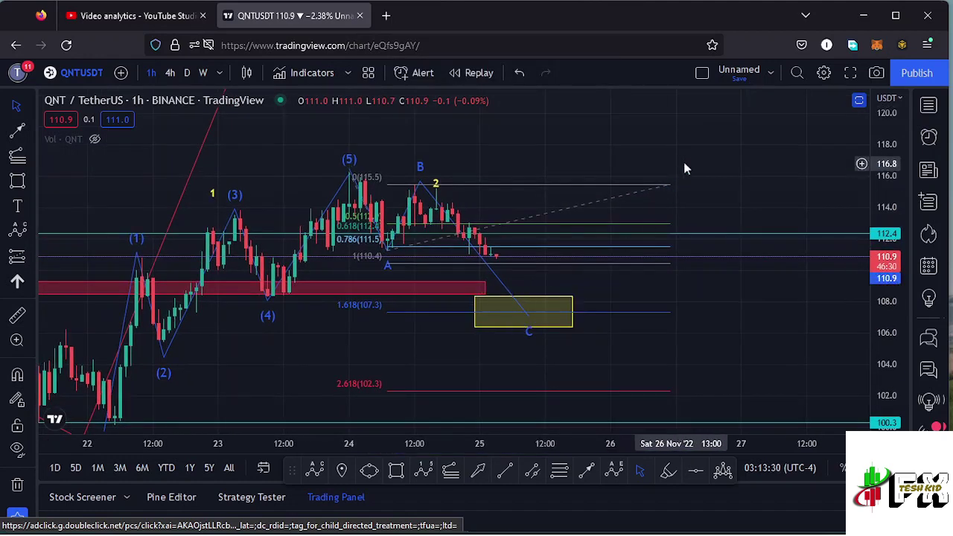
Show the RSI and MACD panes and view each maximized in turn (RSI 40.97, MACD -0.4).
click(860, 101)
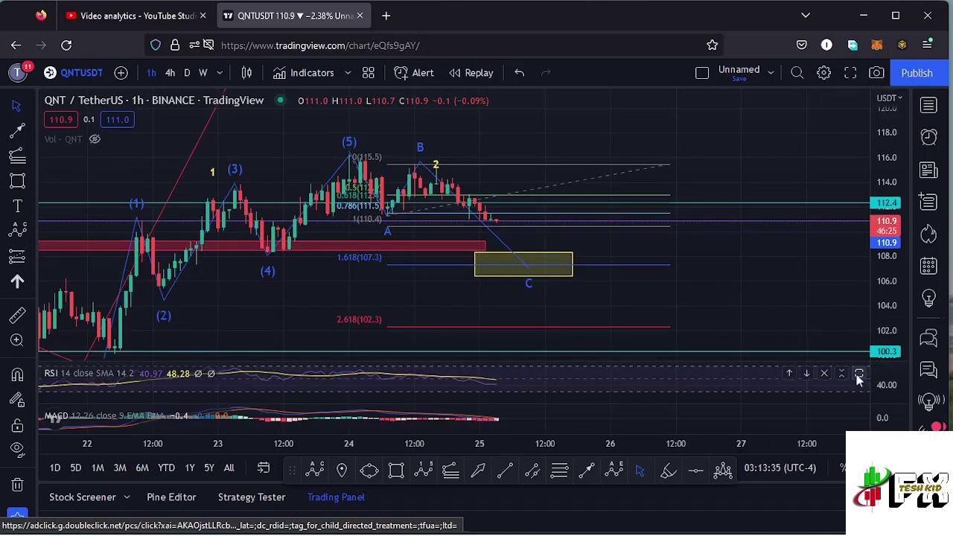
click(857, 376)
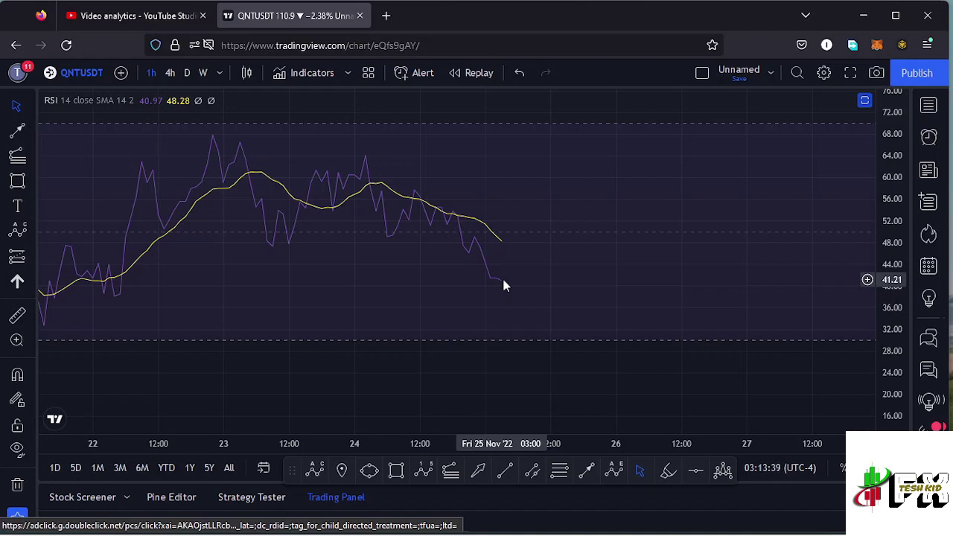
click(864, 102)
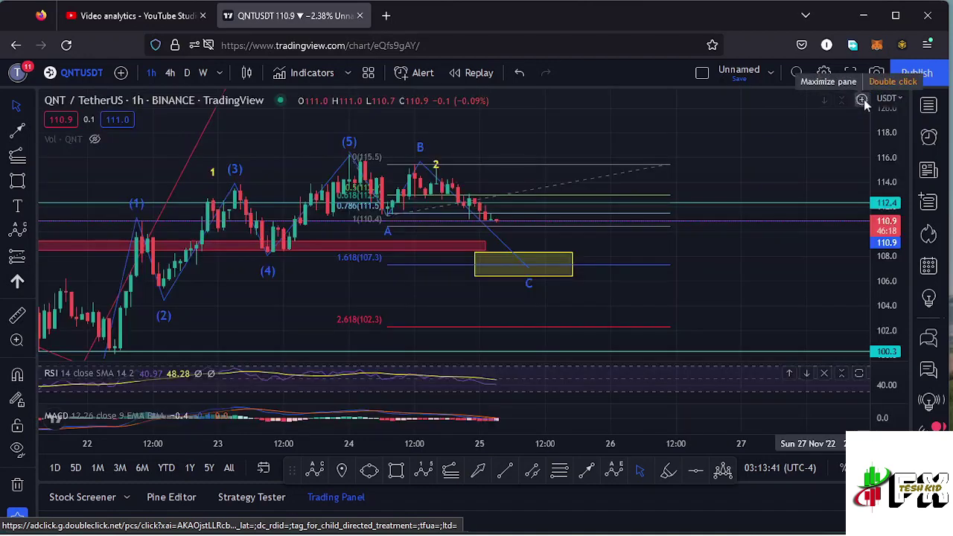
click(861, 409)
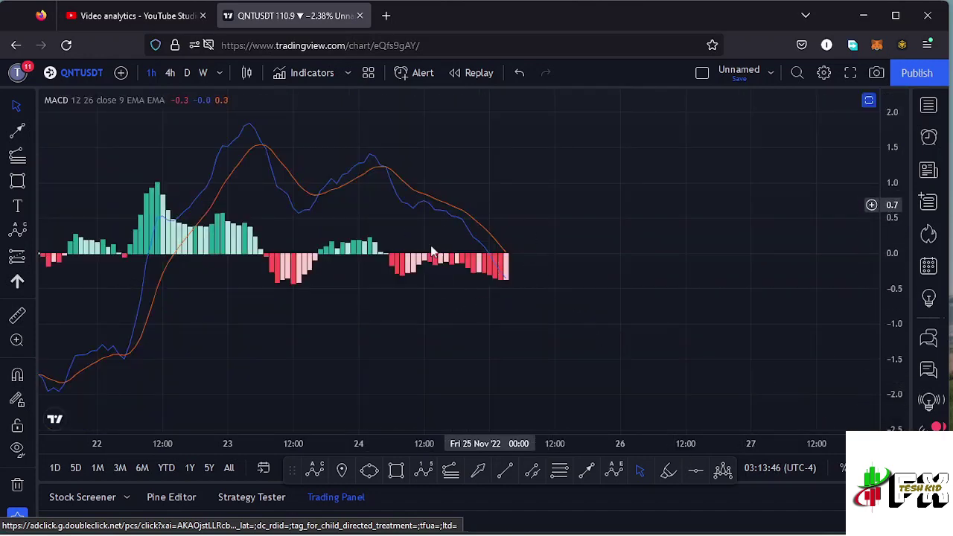
click(868, 102)
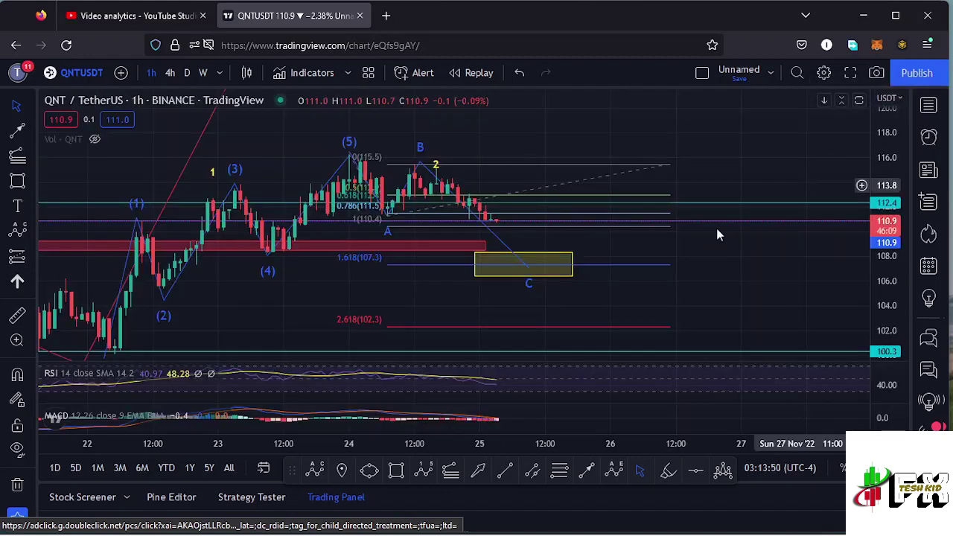